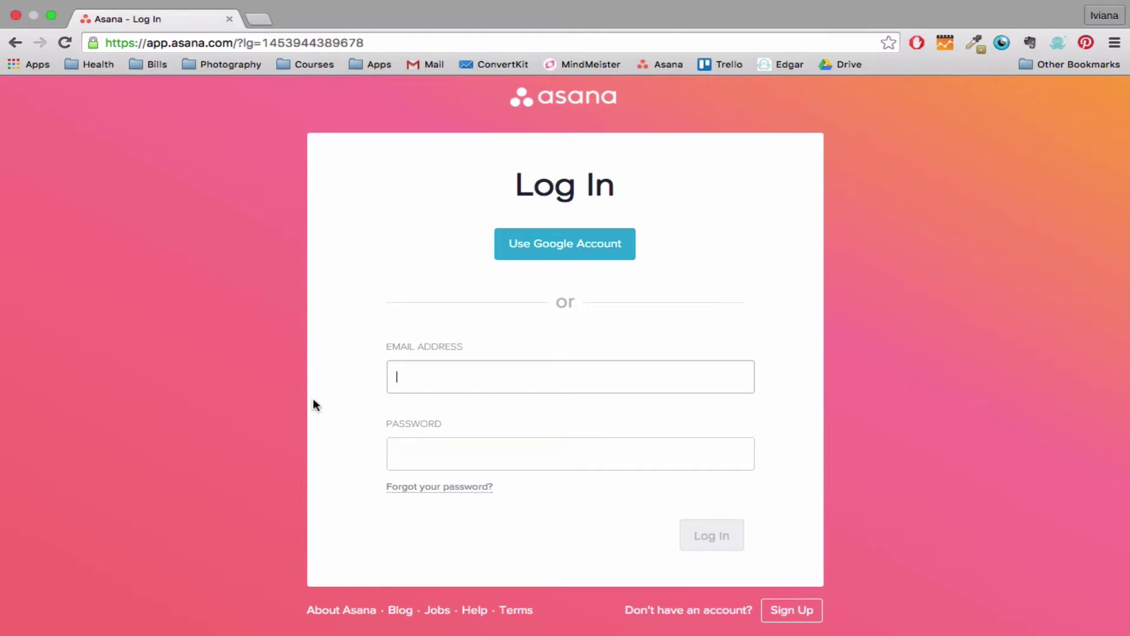
- Open Asana's sign-up page from the login screen, then go back to the login page
{"action": "scroll", "coordinate": [315, 424], "scroll_direction": "down", "scroll_amount": 1}
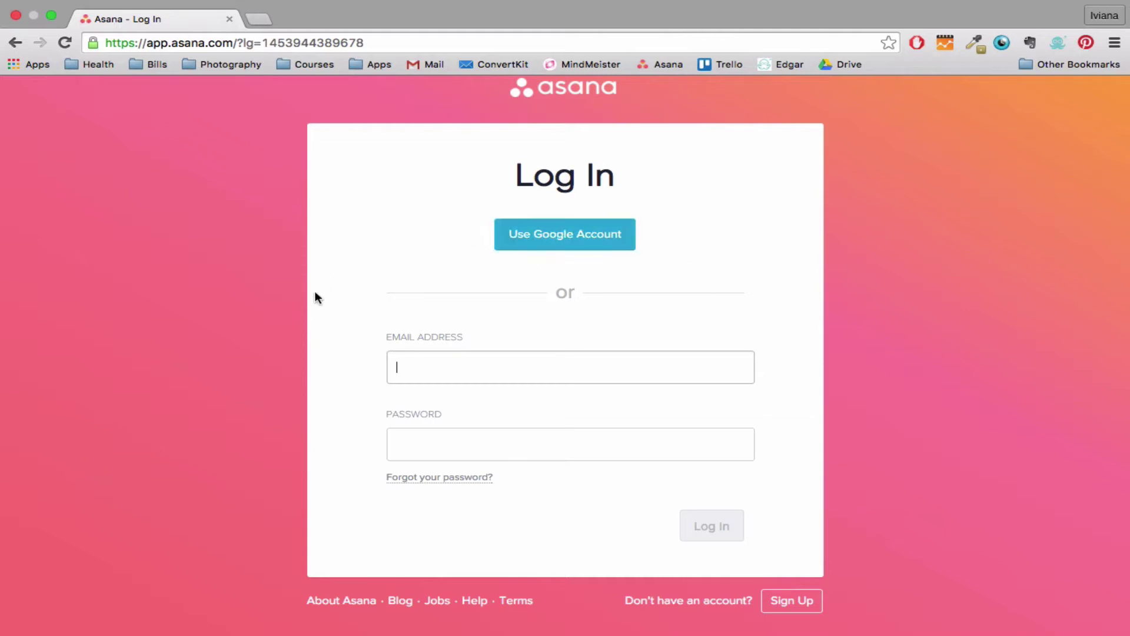
{"action": "scroll", "coordinate": [315, 292], "scroll_direction": "up", "scroll_amount": 1}
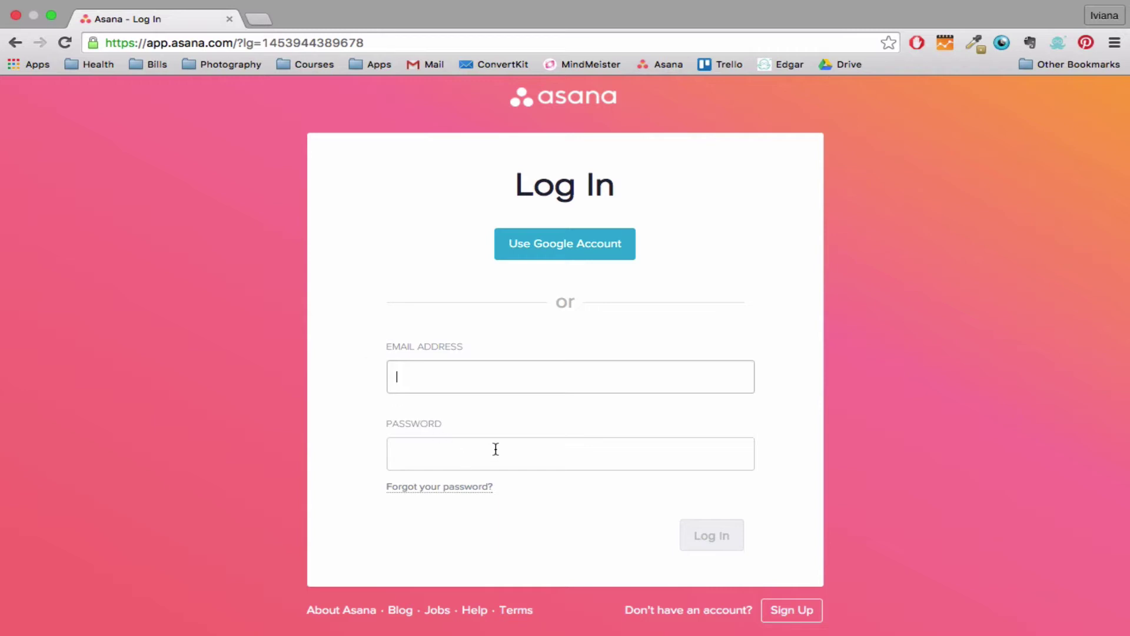
{"action": "scroll", "coordinate": [579, 468], "scroll_direction": "down", "scroll_amount": 2}
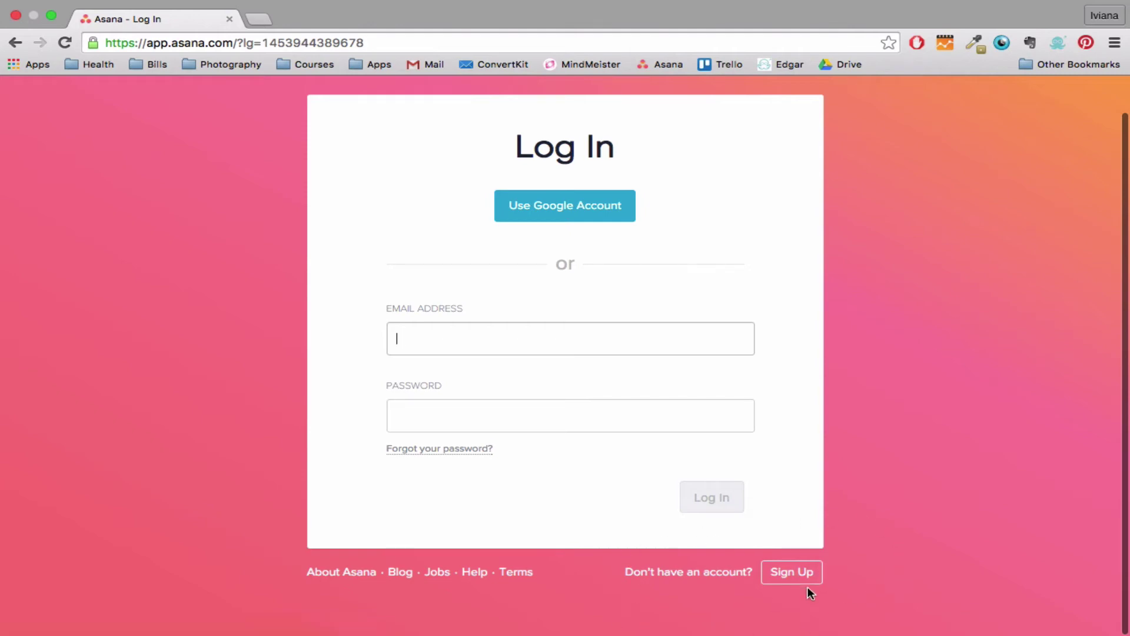
{"action": "left_click", "coordinate": [796, 575]}
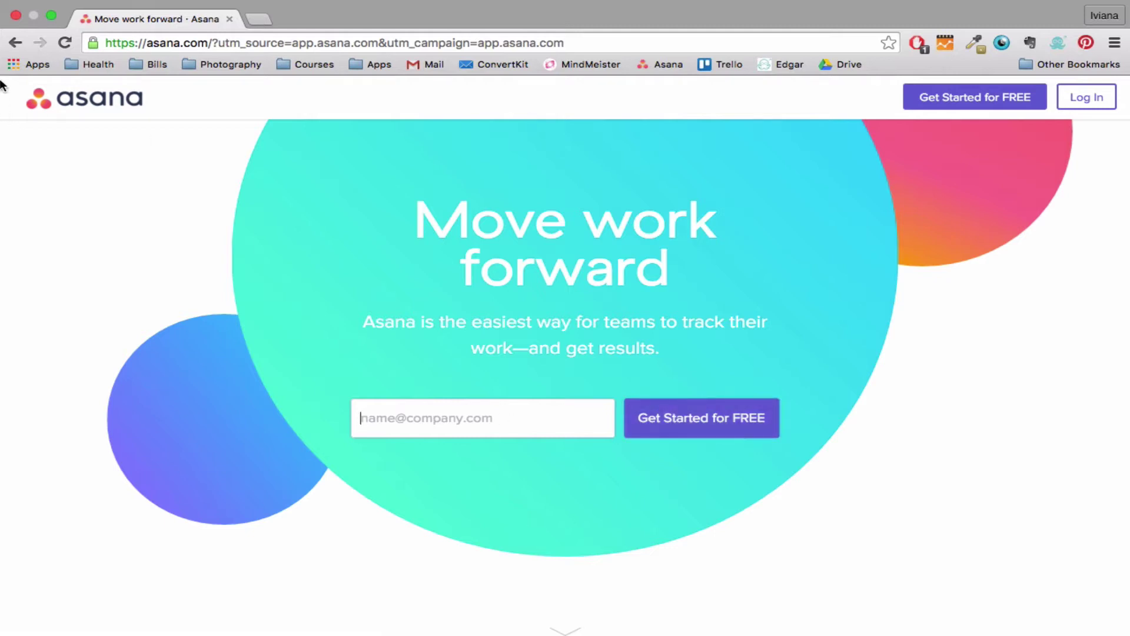
{"action": "left_click", "coordinate": [9, 44]}
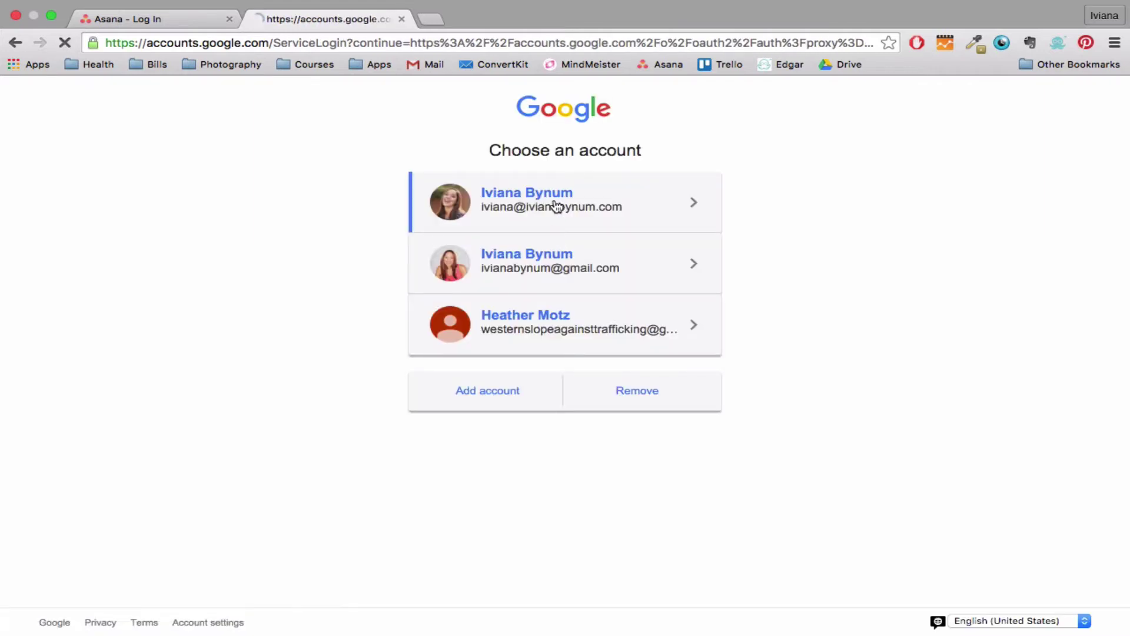
- Enter the Google account password and sign in to reach Asana's My Tasks list
{"action": "type", "text": "•"}
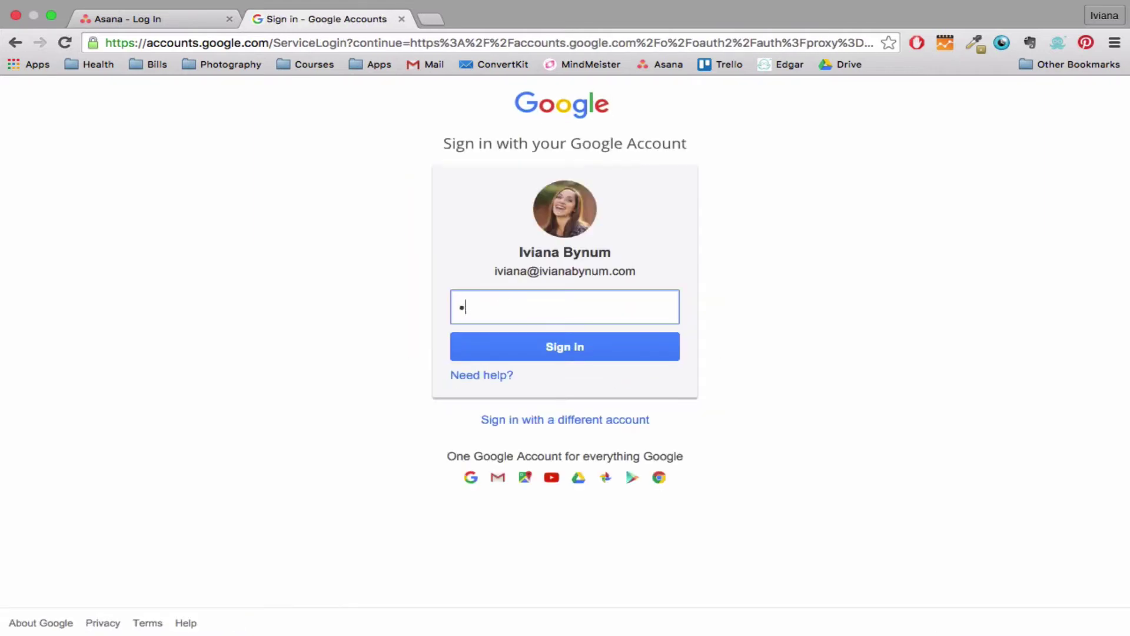
{"action": "type", "text": "••••••••"}
{"action": "left_click", "coordinate": [563, 348]}
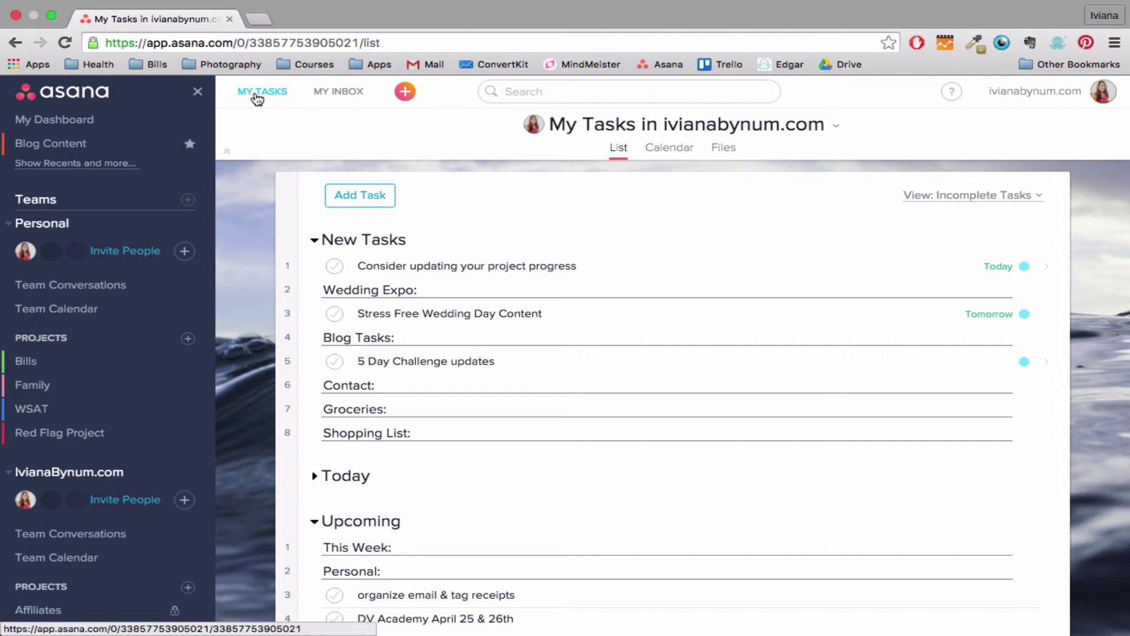
- Reload the My Tasks list and scroll through its New Tasks, Today and Upcoming sections
{"action": "left_click", "coordinate": [257, 94]}
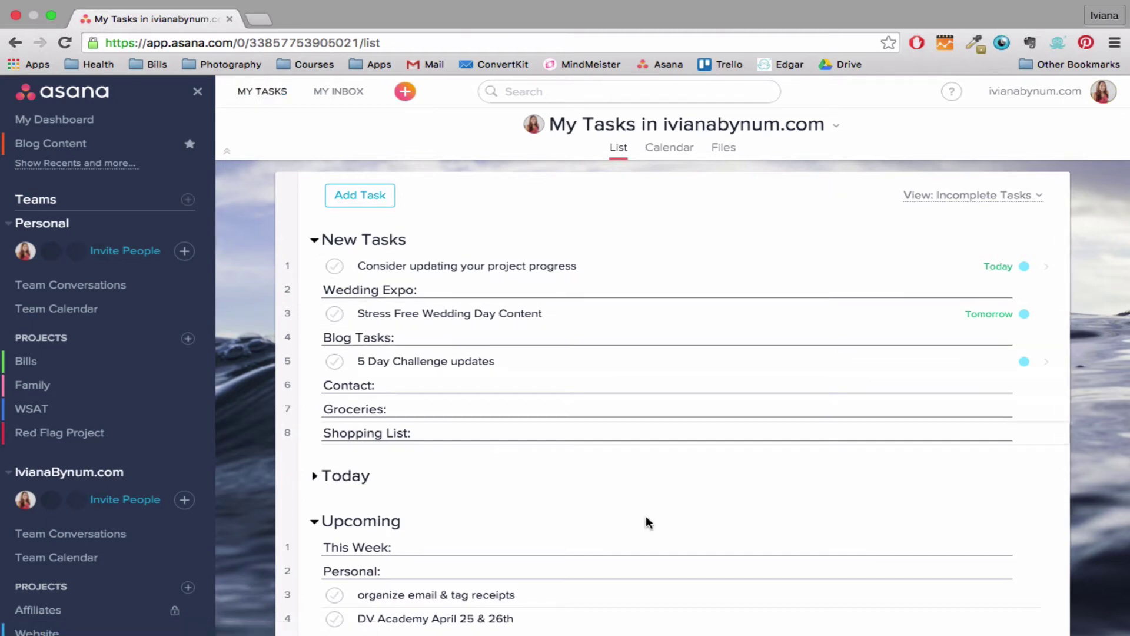
{"action": "scroll", "coordinate": [479, 428], "scroll_direction": "down", "scroll_amount": 3}
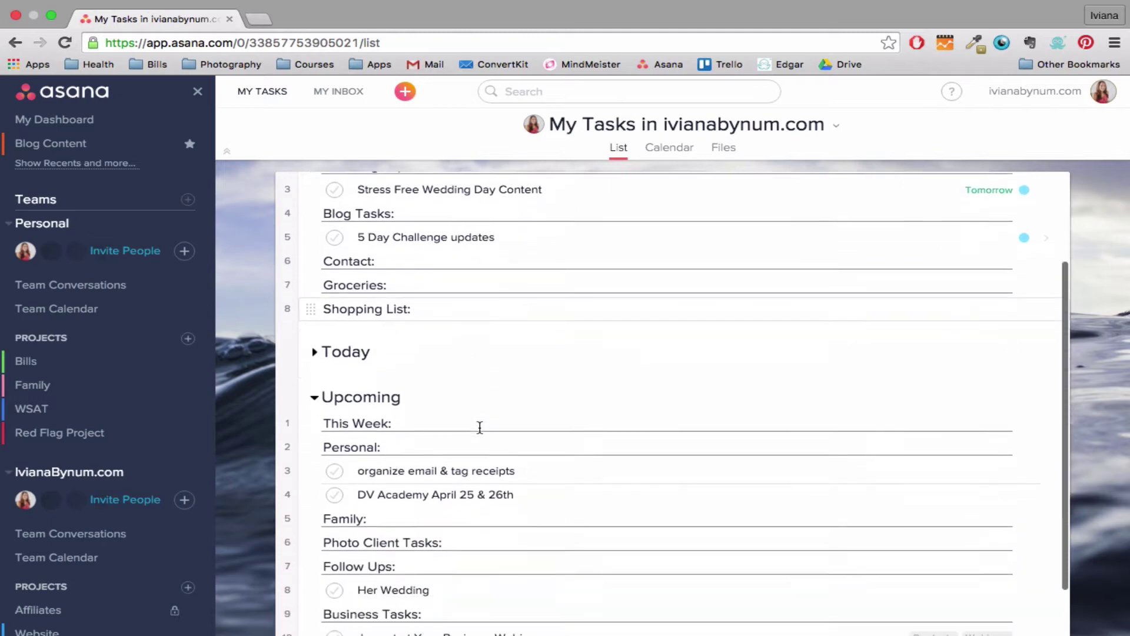
{"action": "scroll", "coordinate": [479, 429], "scroll_direction": "up", "scroll_amount": 3}
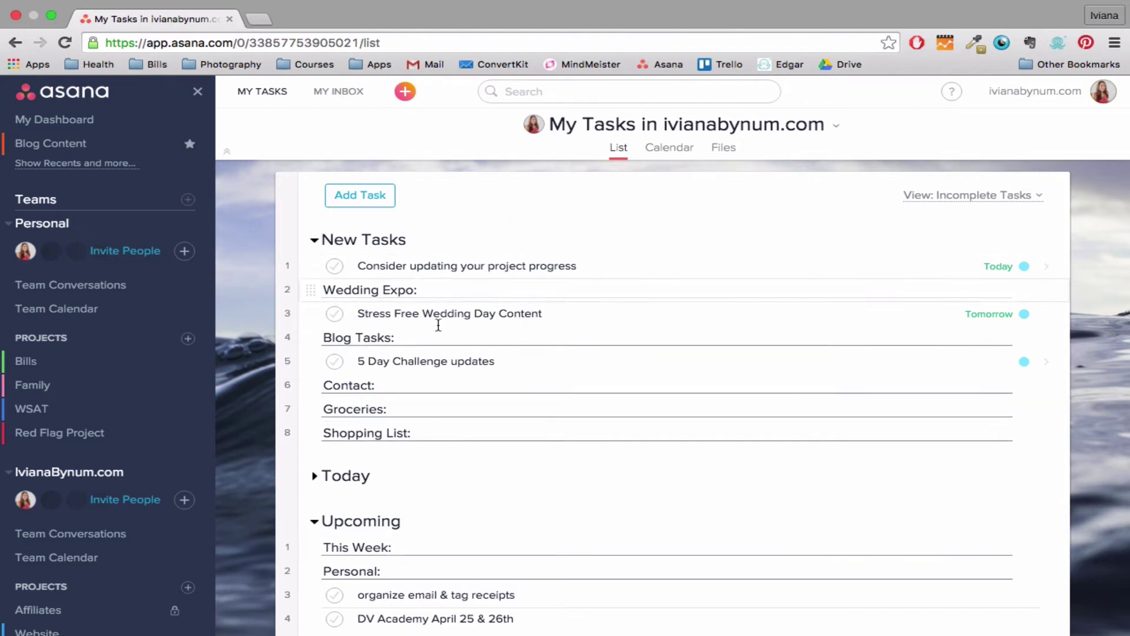
{"action": "scroll", "coordinate": [473, 586], "scroll_direction": "down", "scroll_amount": 1}
{"action": "scroll", "coordinate": [471, 582], "scroll_direction": "down", "scroll_amount": 3}
{"action": "scroll", "coordinate": [472, 582], "scroll_direction": "up", "scroll_amount": 3}
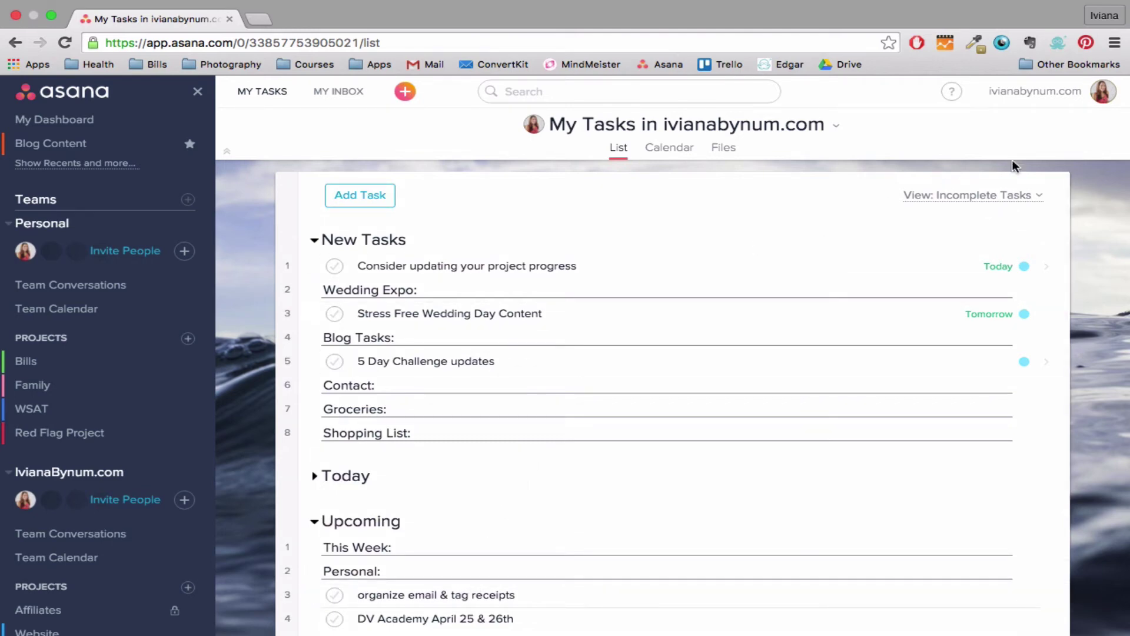
- Open the task details pane, then view My Tasks in the Calendar and Files views
{"action": "left_click", "coordinate": [620, 147]}
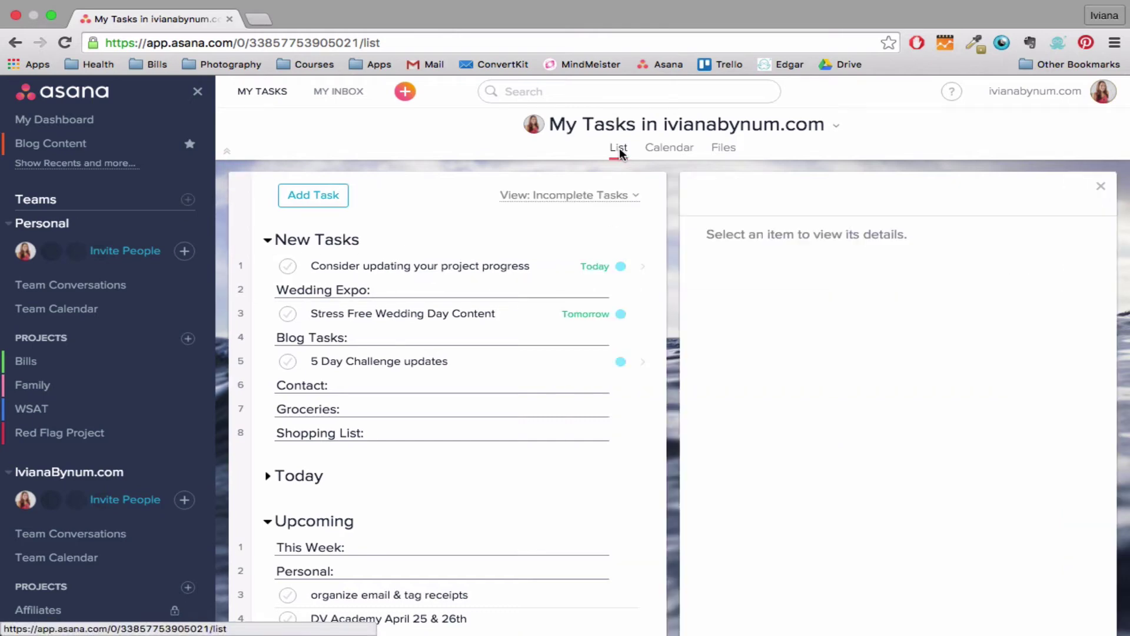
{"action": "left_click", "coordinate": [665, 155]}
{"action": "scroll", "coordinate": [612, 442], "scroll_direction": "down", "scroll_amount": 2}
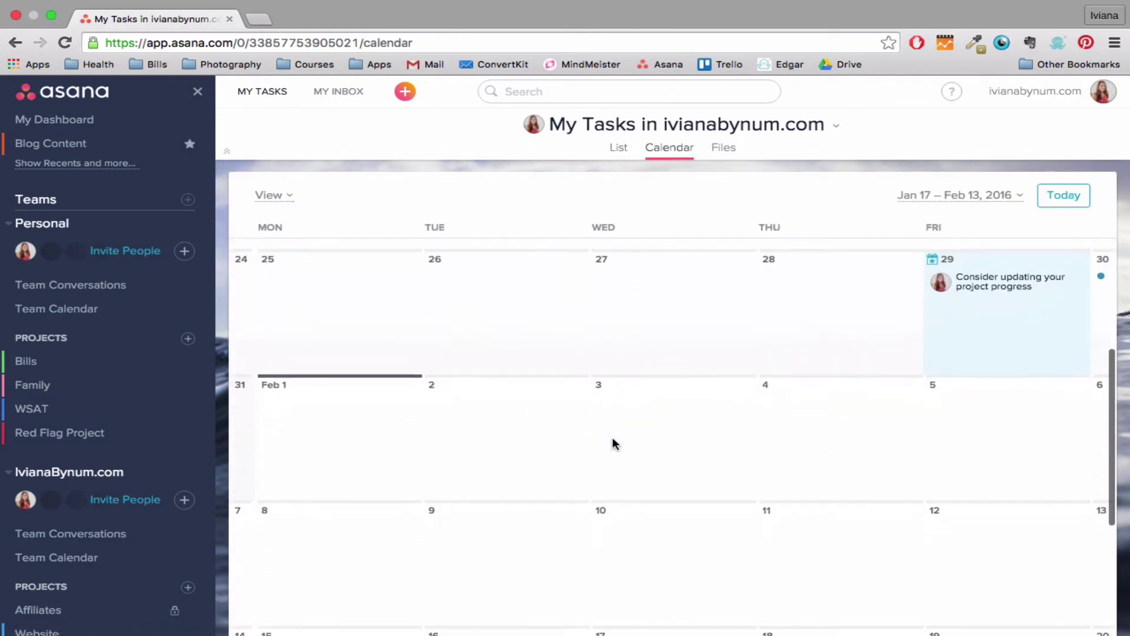
{"action": "scroll", "coordinate": [612, 443], "scroll_direction": "up", "scroll_amount": 4}
{"action": "scroll", "coordinate": [612, 443], "scroll_direction": "down", "scroll_amount": 2}
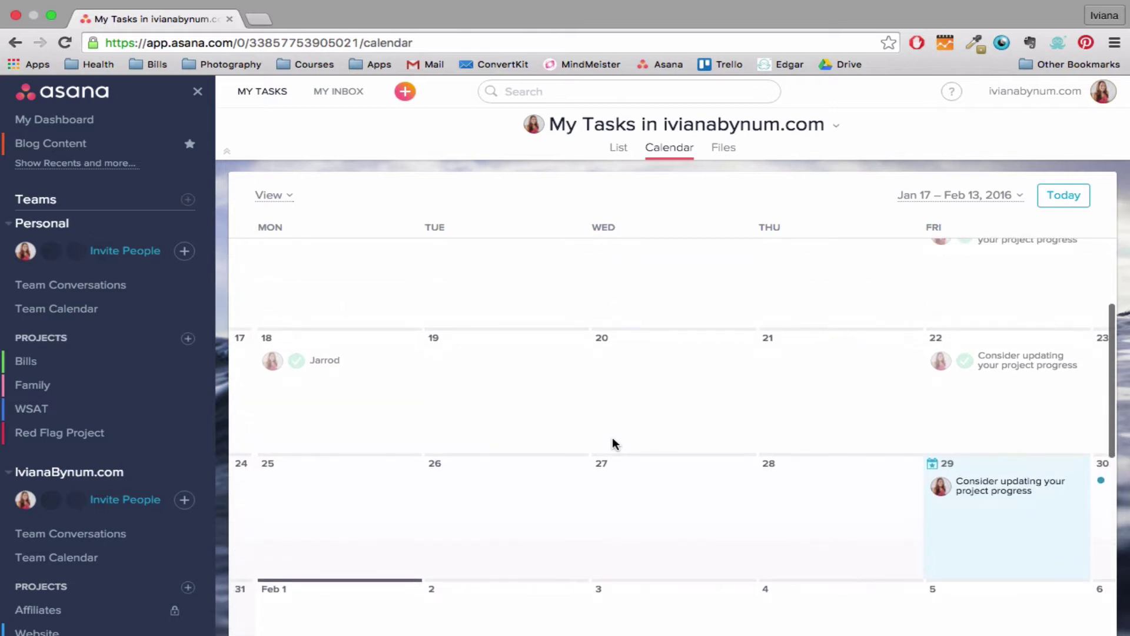
{"action": "scroll", "coordinate": [613, 443], "scroll_direction": "up", "scroll_amount": 2}
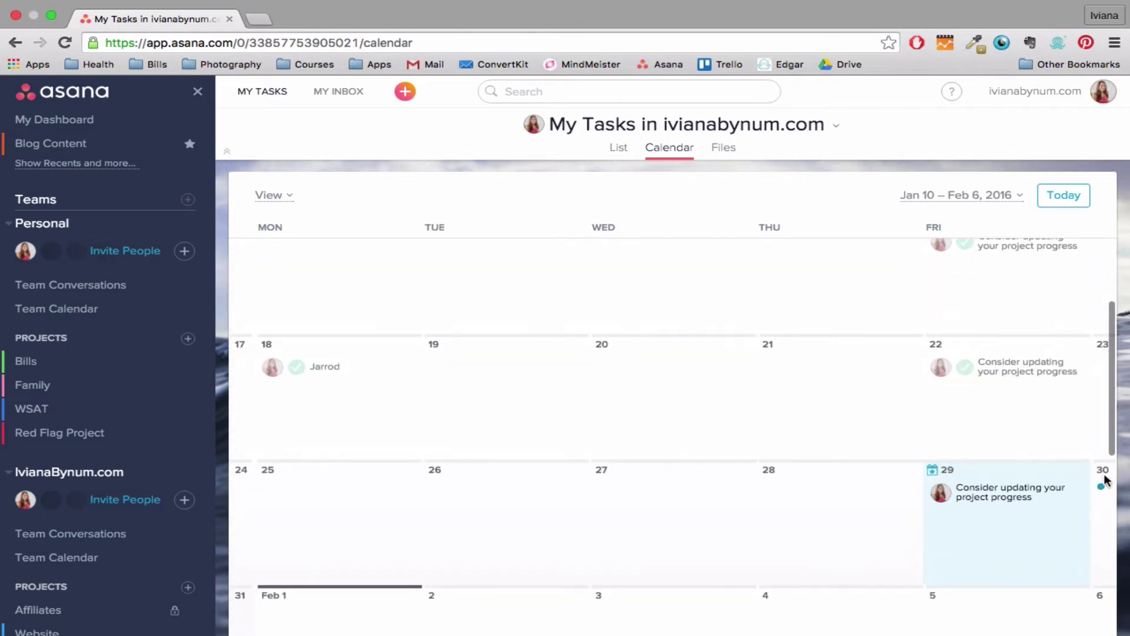
{"action": "left_click", "coordinate": [725, 148]}
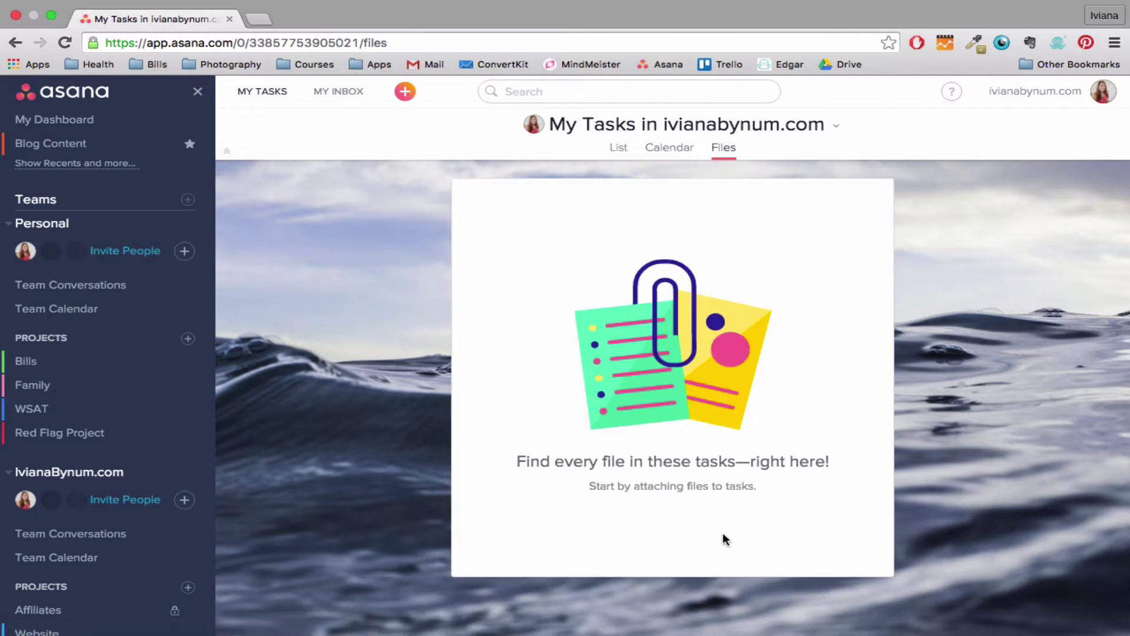
- Return to the My Tasks list and switch to the One Billion Rising GJ workspace
{"action": "left_click", "coordinate": [619, 154]}
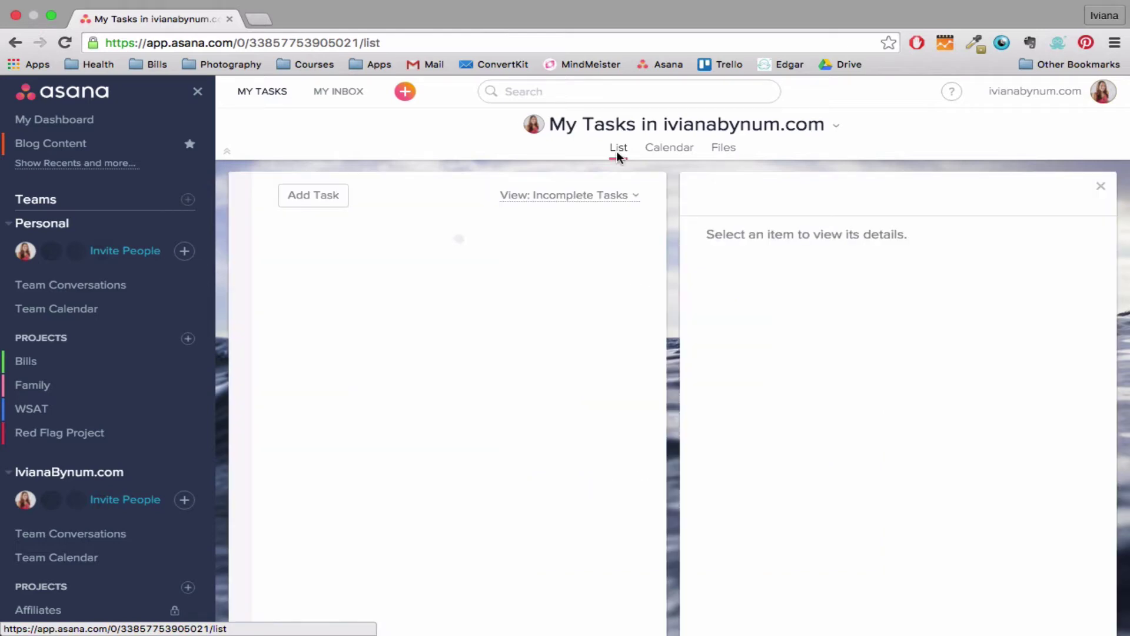
{"action": "left_click", "coordinate": [1095, 91]}
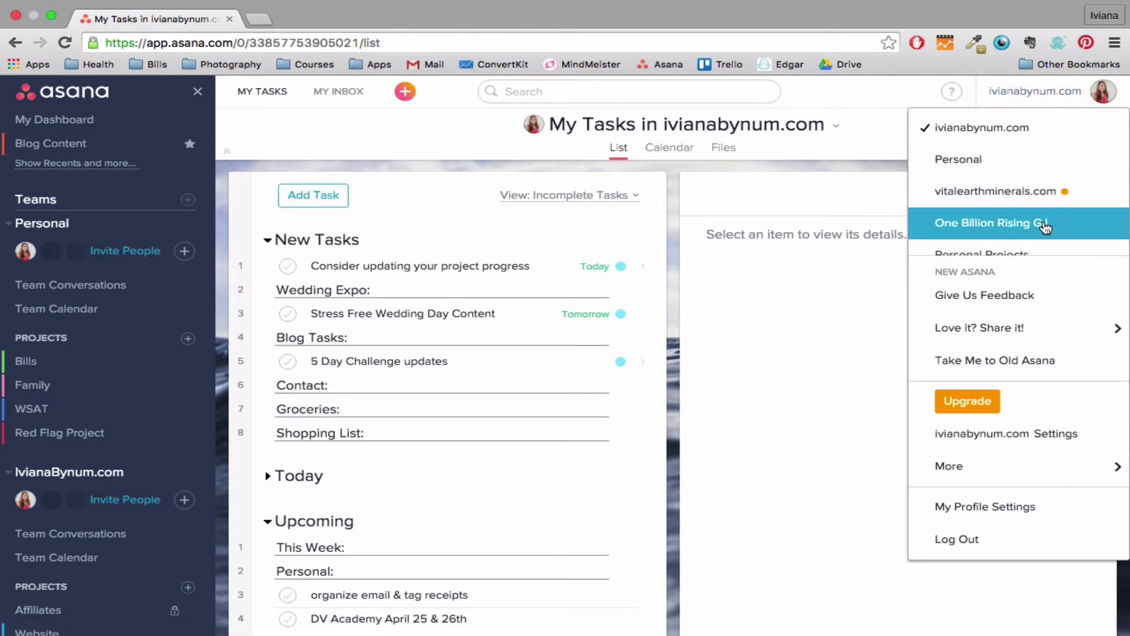
{"action": "scroll", "coordinate": [1045, 227], "scroll_direction": "down", "scroll_amount": 1}
{"action": "scroll", "coordinate": [1046, 227], "scroll_direction": "up", "scroll_amount": 1}
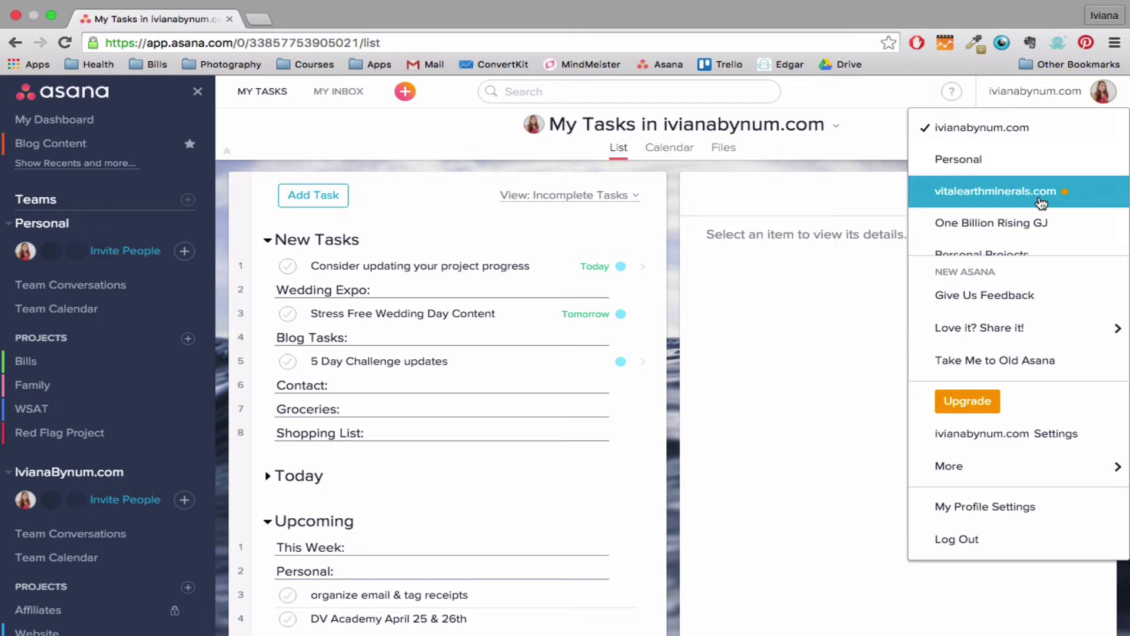
{"action": "scroll", "coordinate": [1037, 234], "scroll_direction": "down", "scroll_amount": 1}
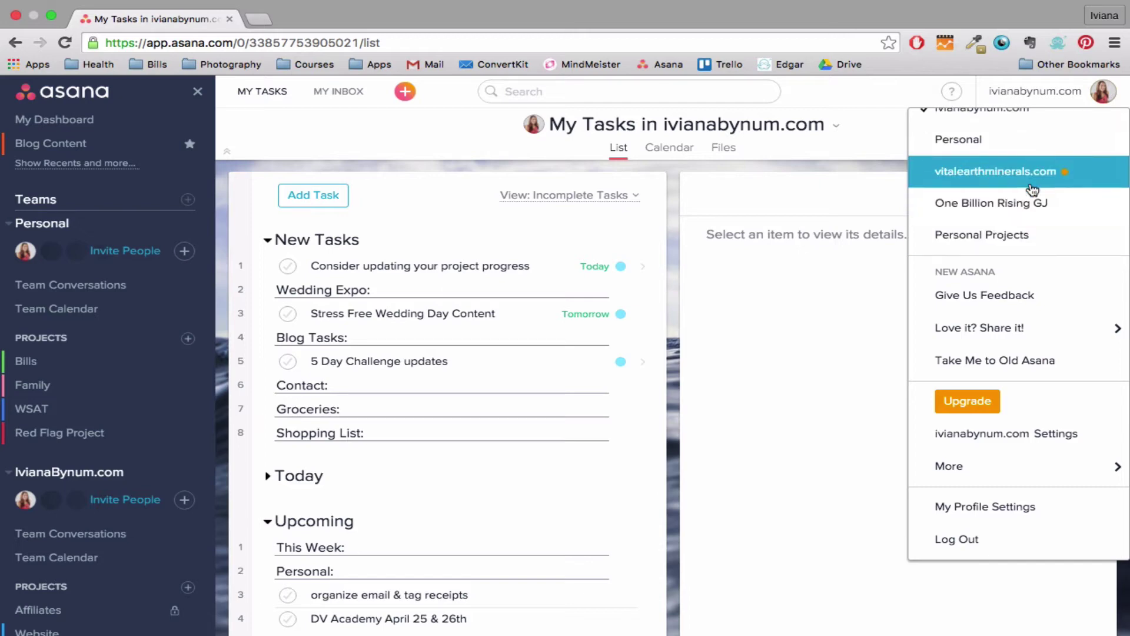
{"action": "scroll", "coordinate": [1032, 177], "scroll_direction": "up", "scroll_amount": 1}
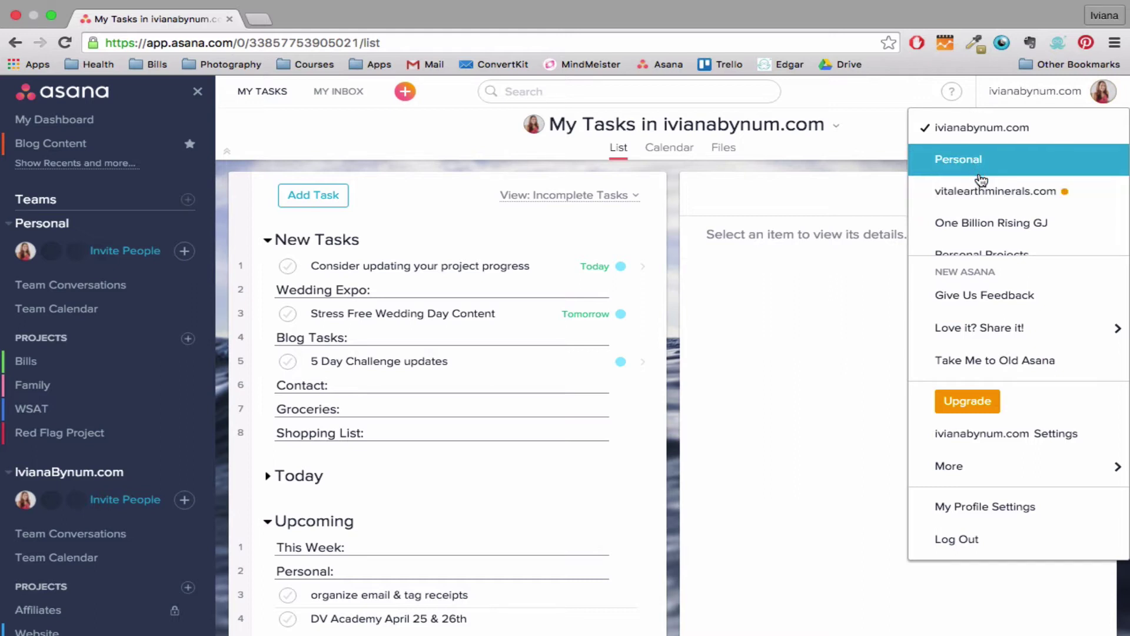
{"action": "left_click", "coordinate": [1101, 93]}
{"action": "left_click", "coordinate": [1100, 92]}
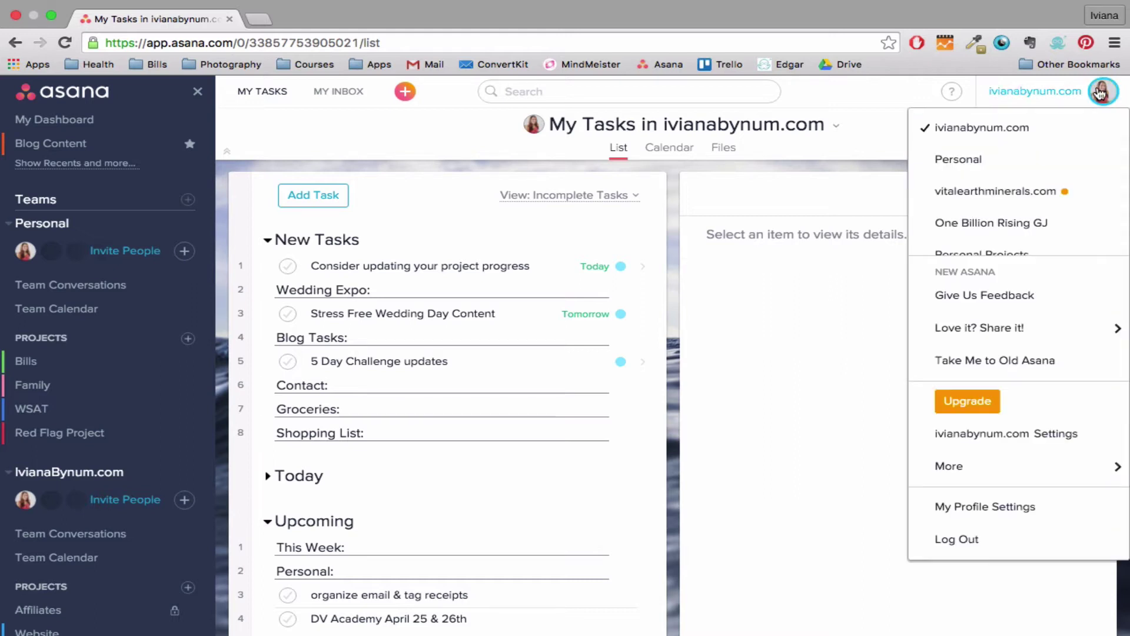
{"action": "left_click", "coordinate": [1006, 223]}
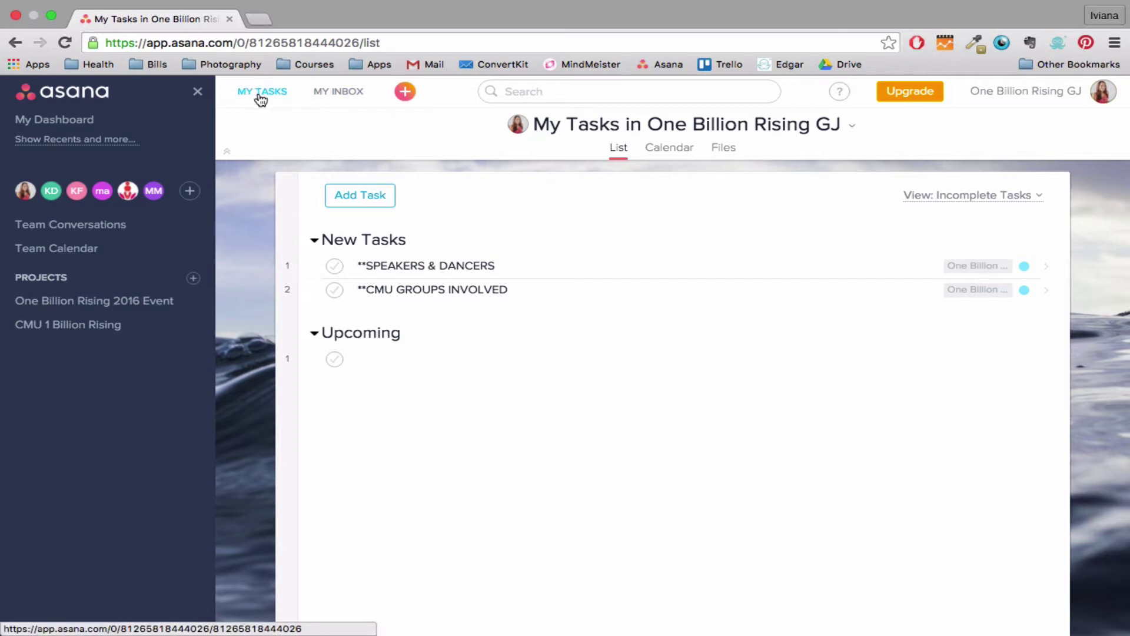
{"action": "left_click", "coordinate": [334, 93]}
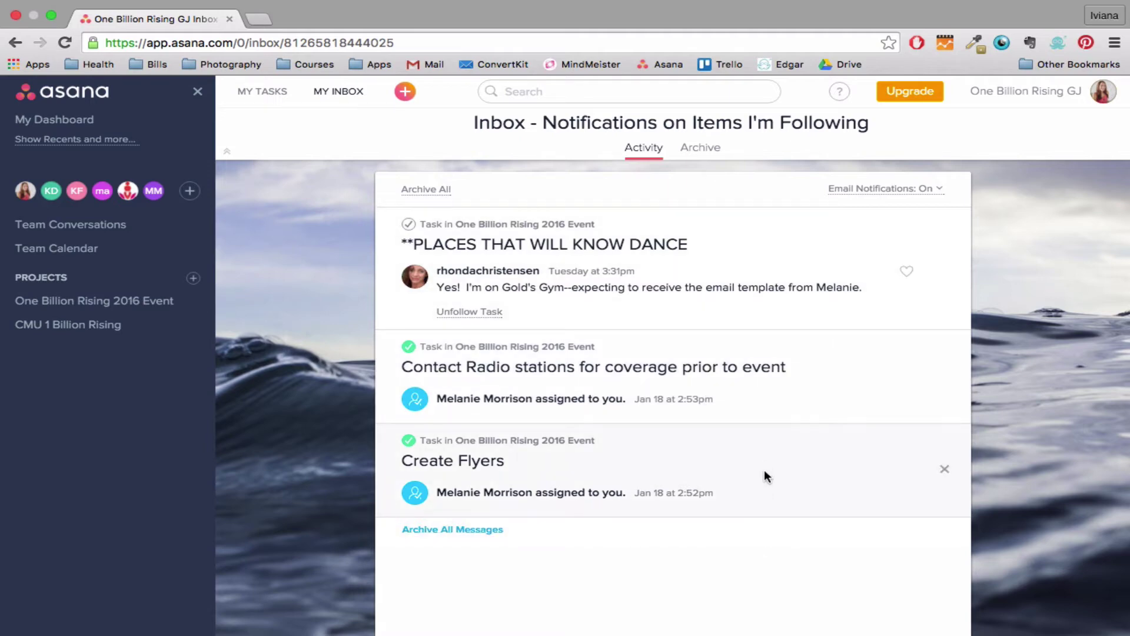
{"action": "left_click", "coordinate": [260, 96]}
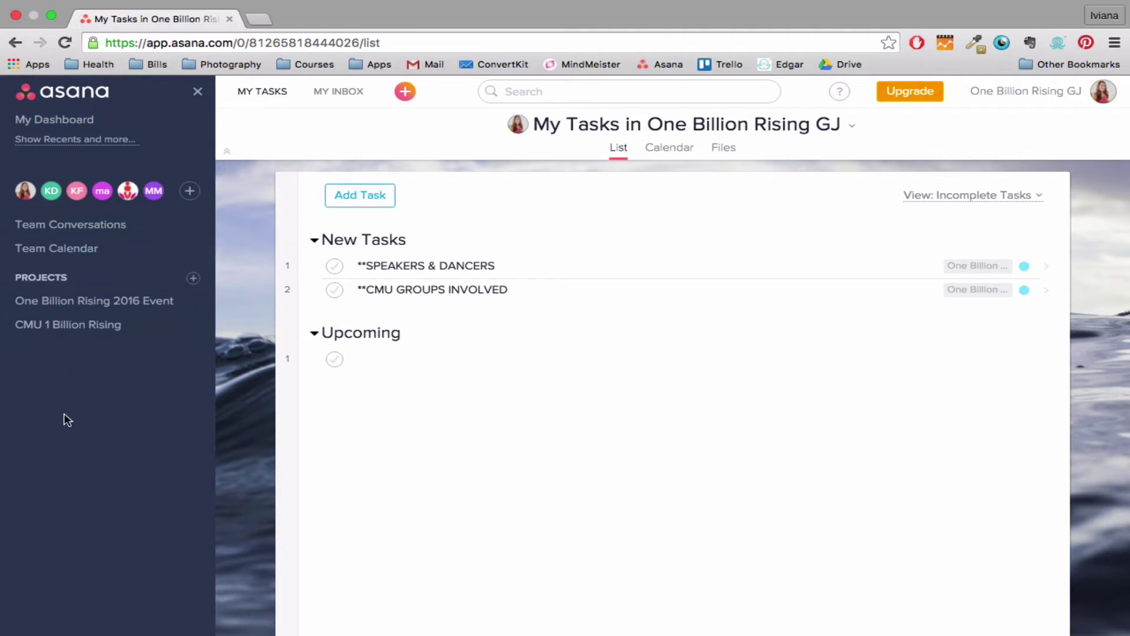
{"action": "left_click", "coordinate": [79, 126]}
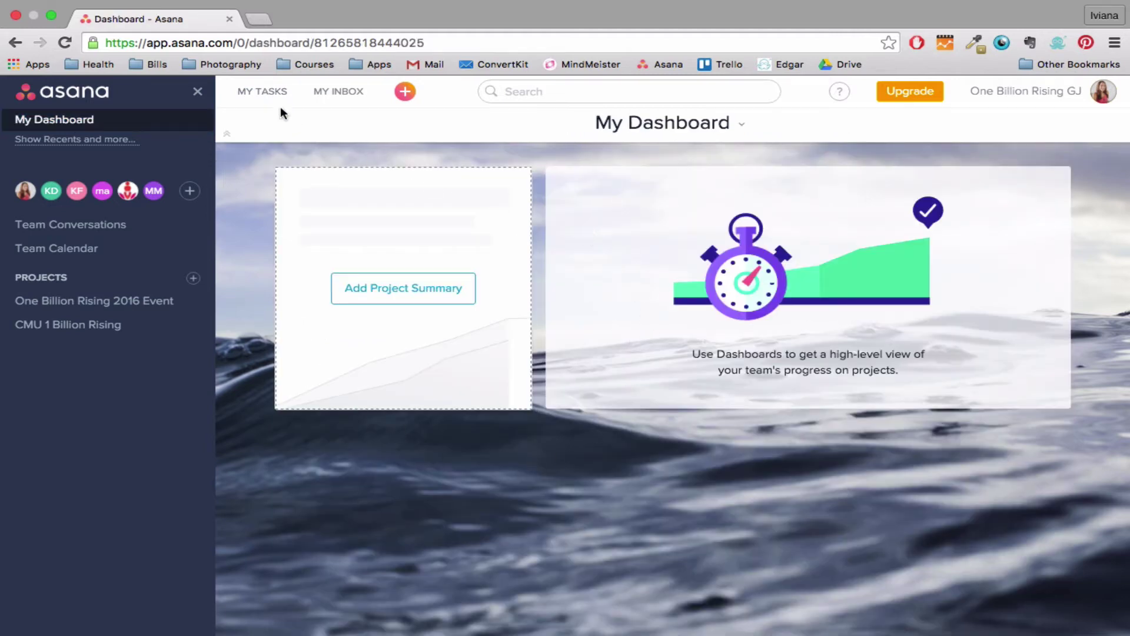
{"action": "left_click", "coordinate": [265, 93]}
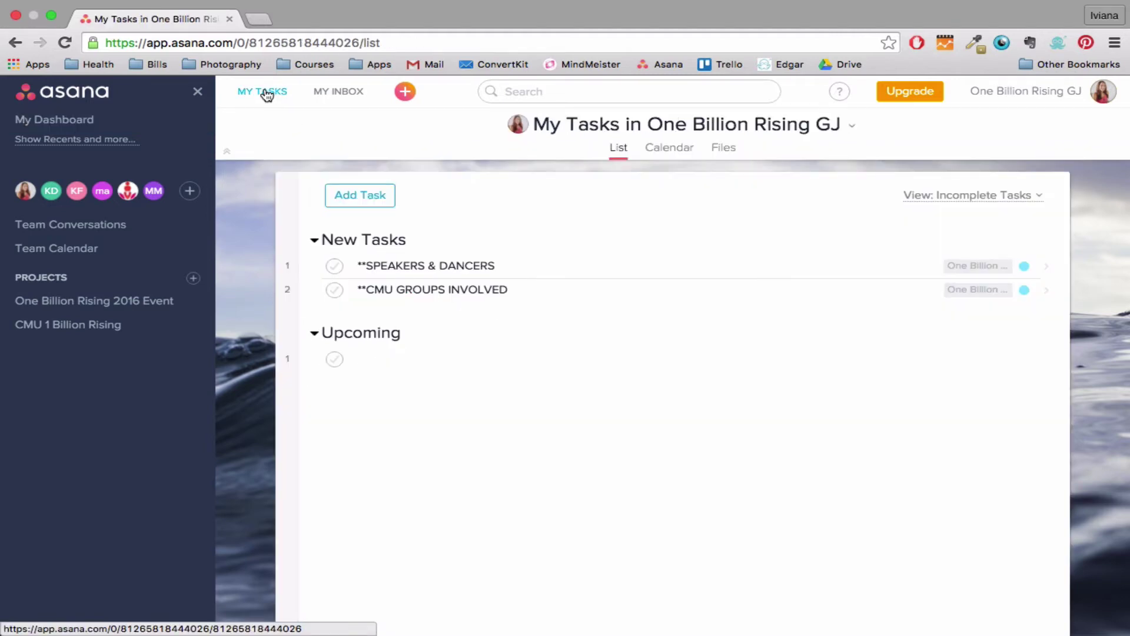
{"action": "left_click", "coordinate": [59, 139]}
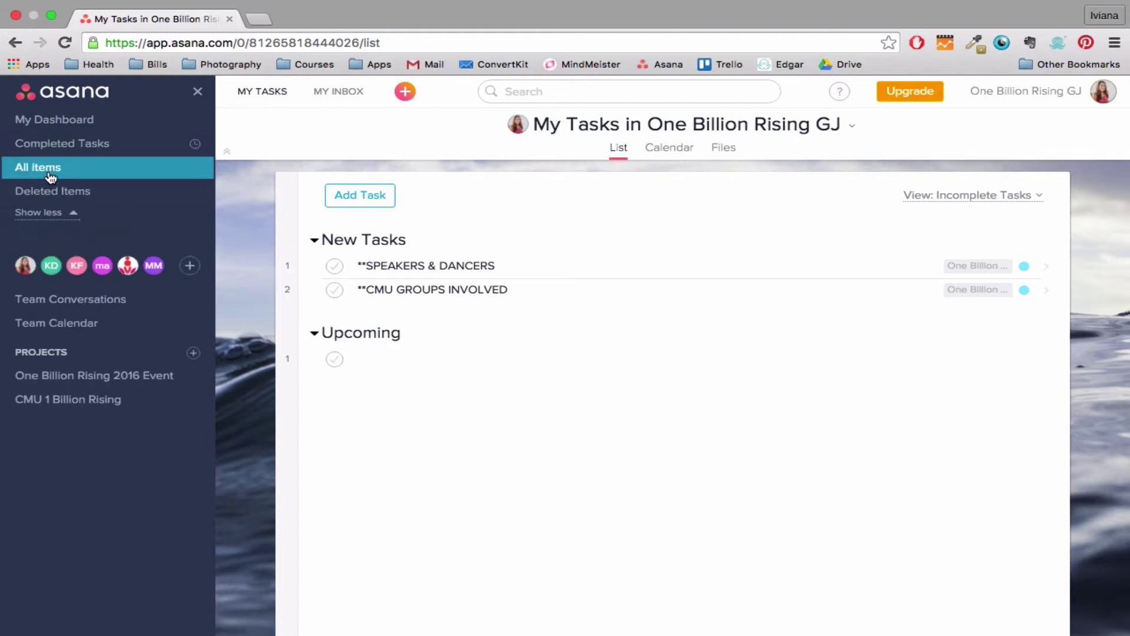
{"action": "left_click", "coordinate": [62, 212]}
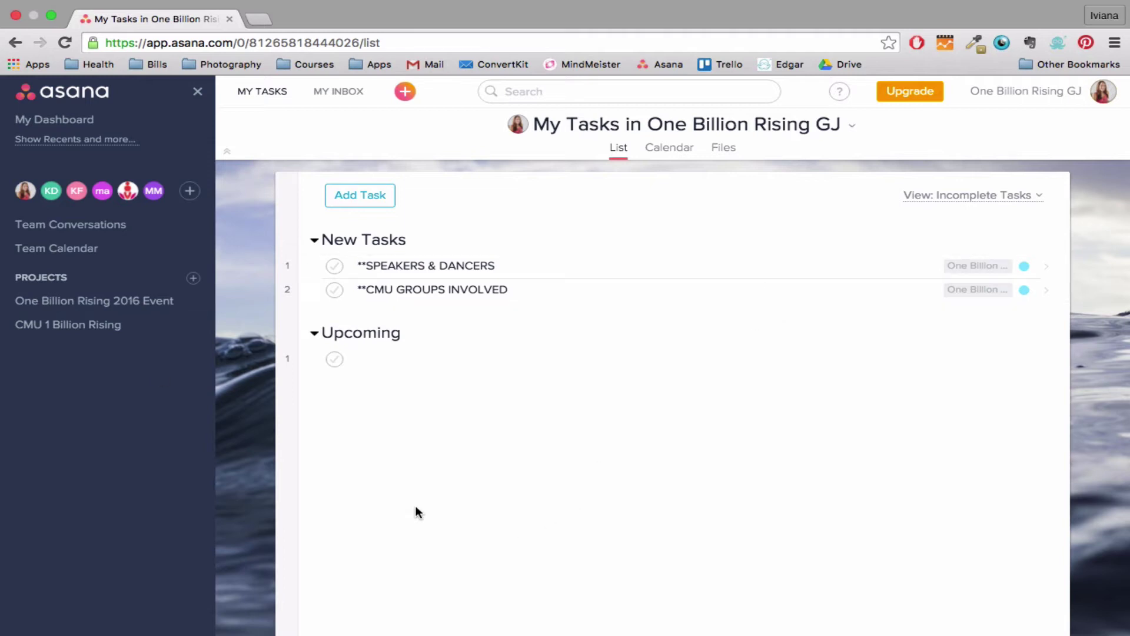
- Open the One Billion Rising 2016 Event project and scroll through its sectioned task list
{"action": "left_click", "coordinate": [63, 309]}
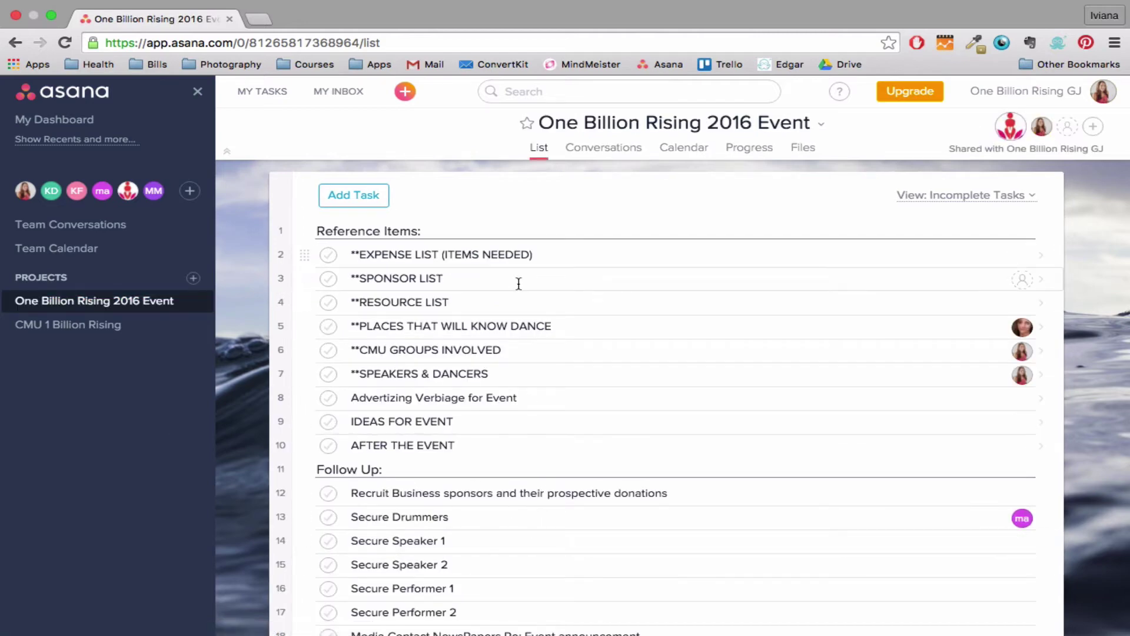
{"action": "scroll", "coordinate": [518, 284], "scroll_direction": "down", "scroll_amount": 1}
{"action": "scroll", "coordinate": [518, 284], "scroll_direction": "up", "scroll_amount": 1}
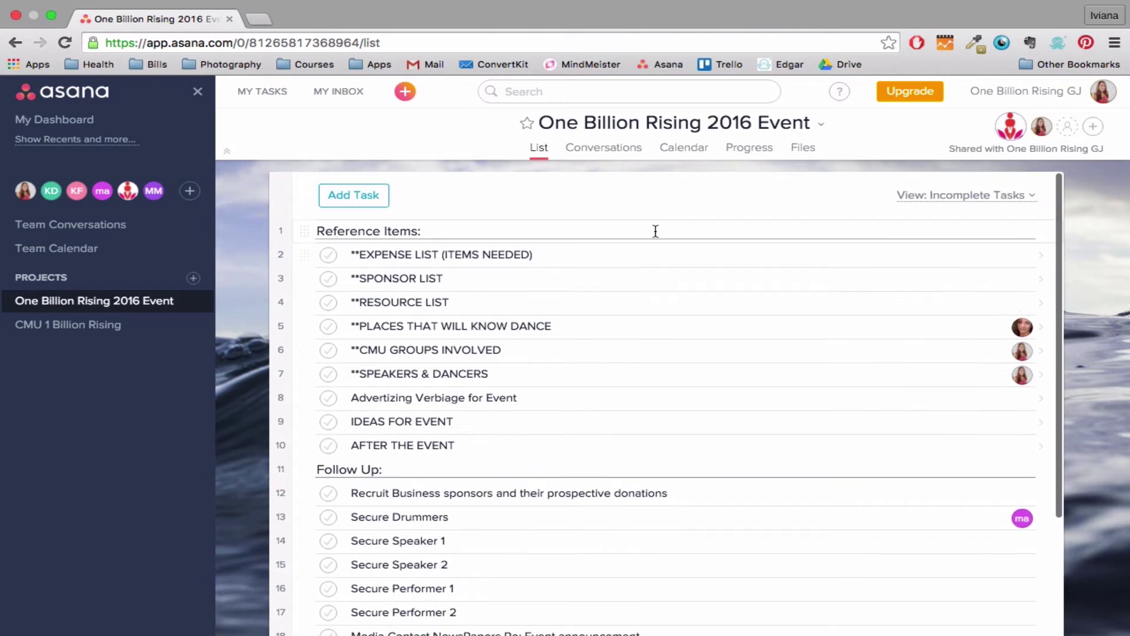
{"action": "scroll", "coordinate": [576, 508], "scroll_direction": "down", "scroll_amount": 1}
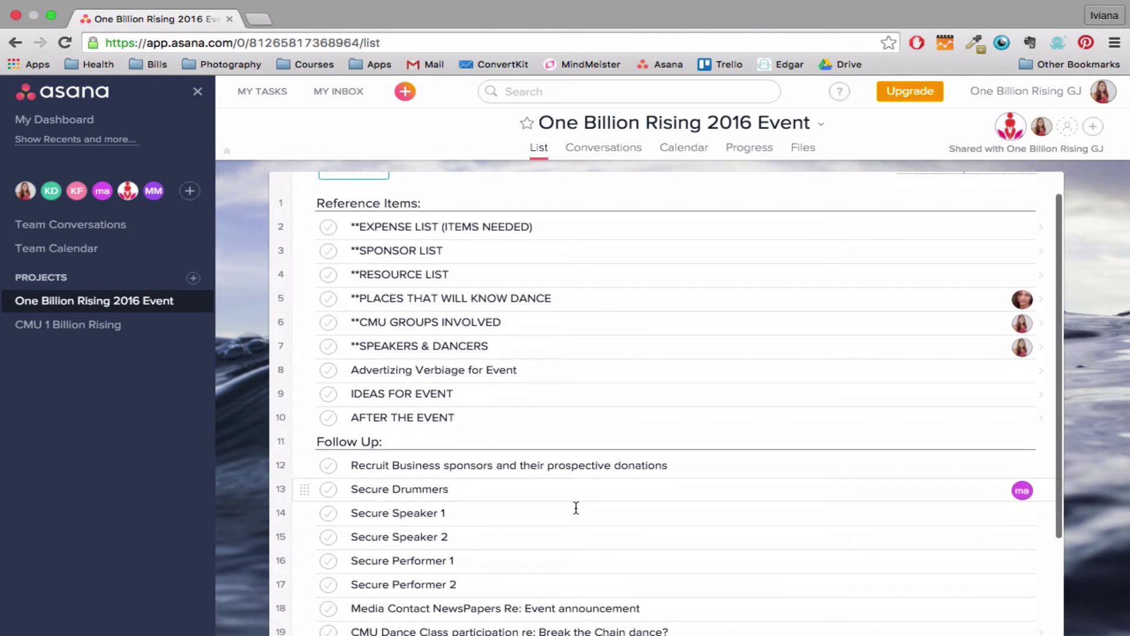
{"action": "scroll", "coordinate": [576, 508], "scroll_direction": "down", "scroll_amount": 5}
{"action": "scroll", "coordinate": [576, 507], "scroll_direction": "up", "scroll_amount": 5}
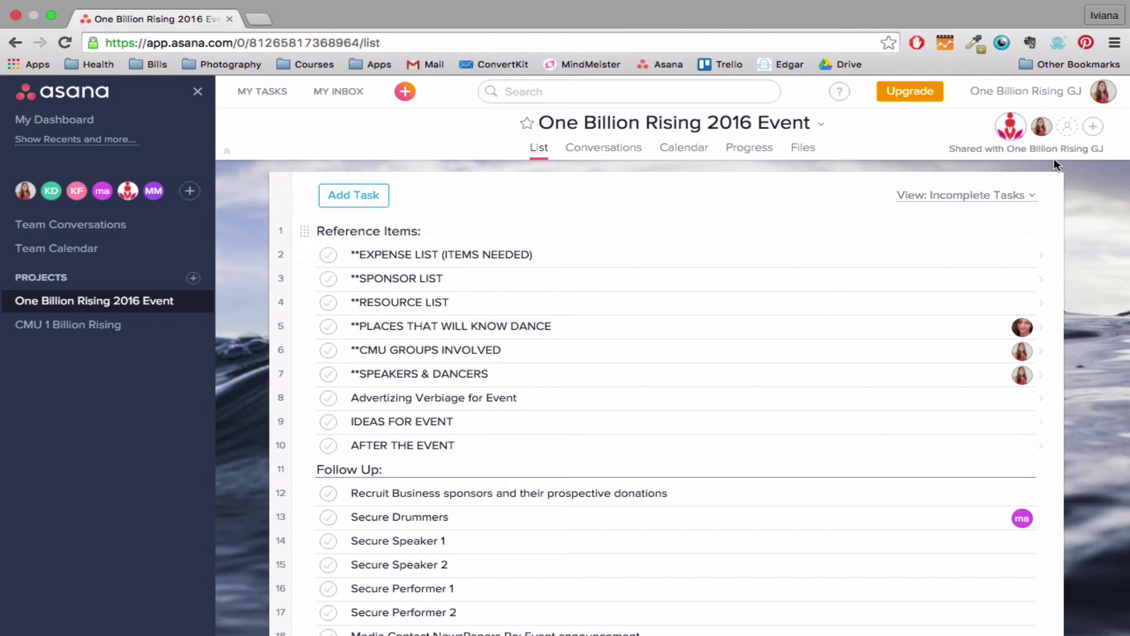
{"action": "left_click", "coordinate": [1090, 101]}
- Switch to the ivianabynum.com workspace and scroll the sidebar through its teams and projects
{"action": "left_click", "coordinate": [979, 167]}
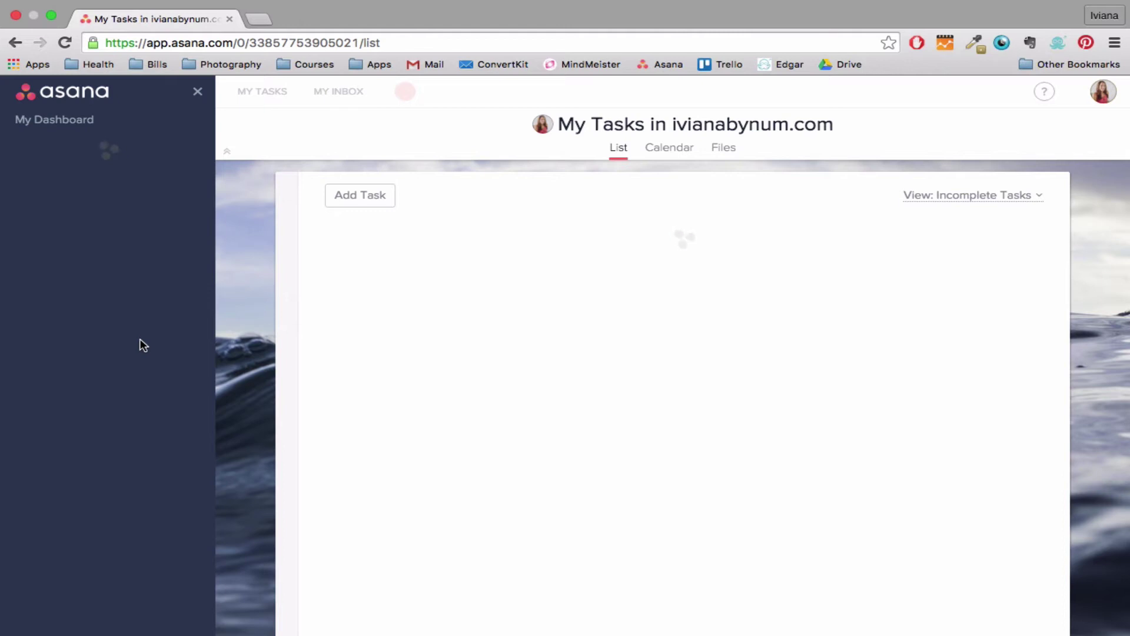
{"action": "scroll", "coordinate": [66, 330], "scroll_direction": "down", "scroll_amount": 4}
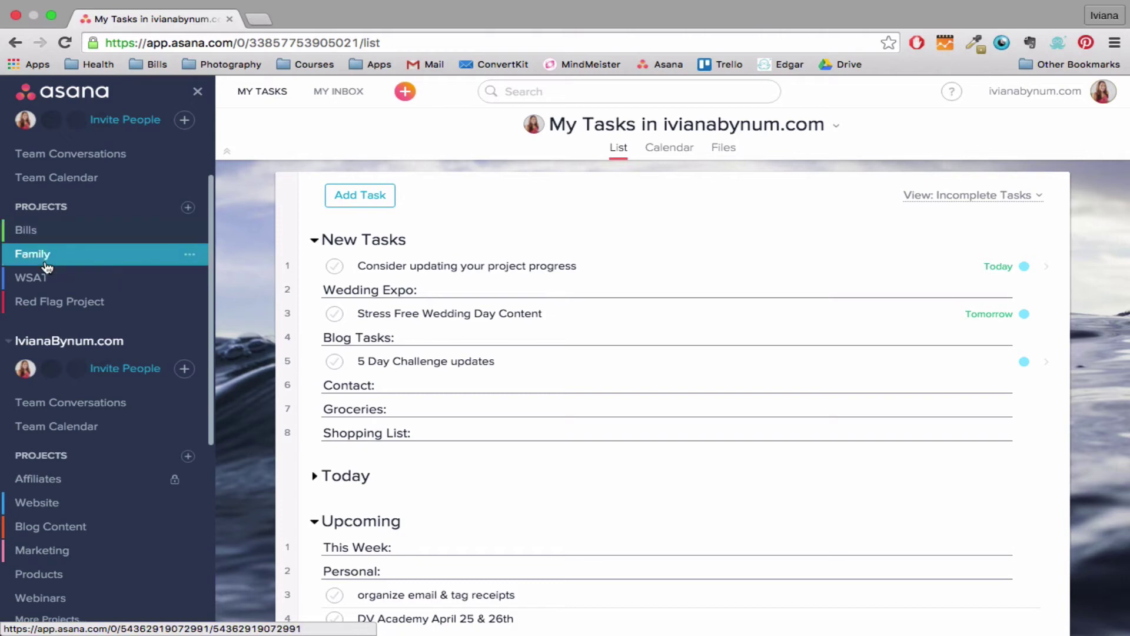
{"action": "scroll", "coordinate": [47, 276], "scroll_direction": "down", "scroll_amount": 7}
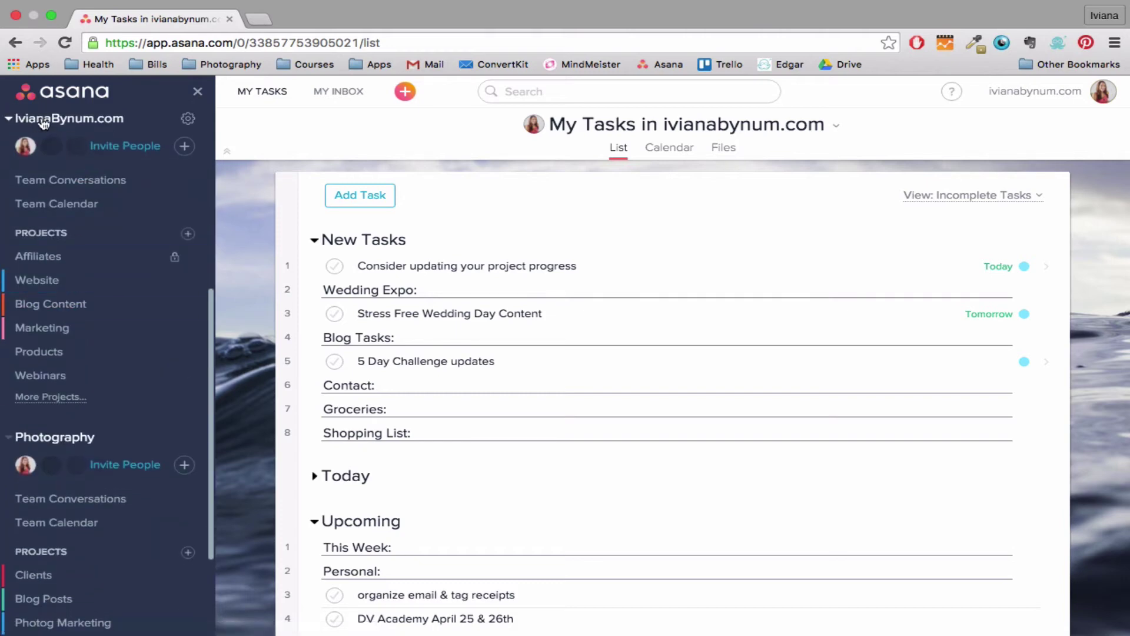
{"action": "scroll", "coordinate": [76, 302], "scroll_direction": "down", "scroll_amount": 2}
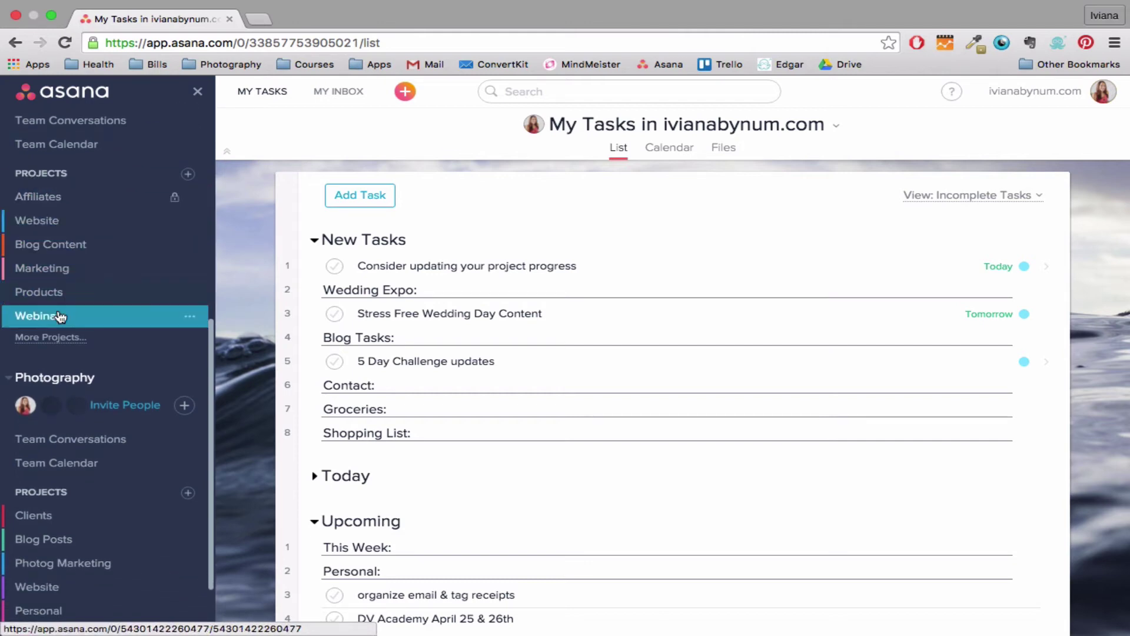
{"action": "scroll", "coordinate": [57, 336], "scroll_direction": "down", "scroll_amount": 3}
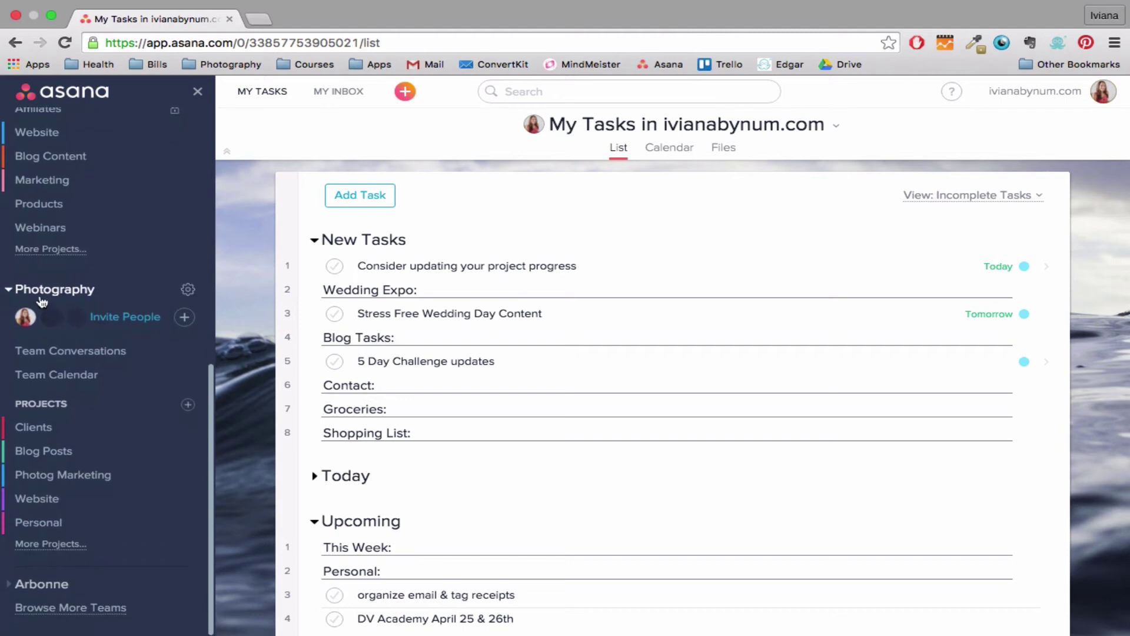
{"action": "scroll", "coordinate": [82, 361], "scroll_direction": "down", "scroll_amount": 1}
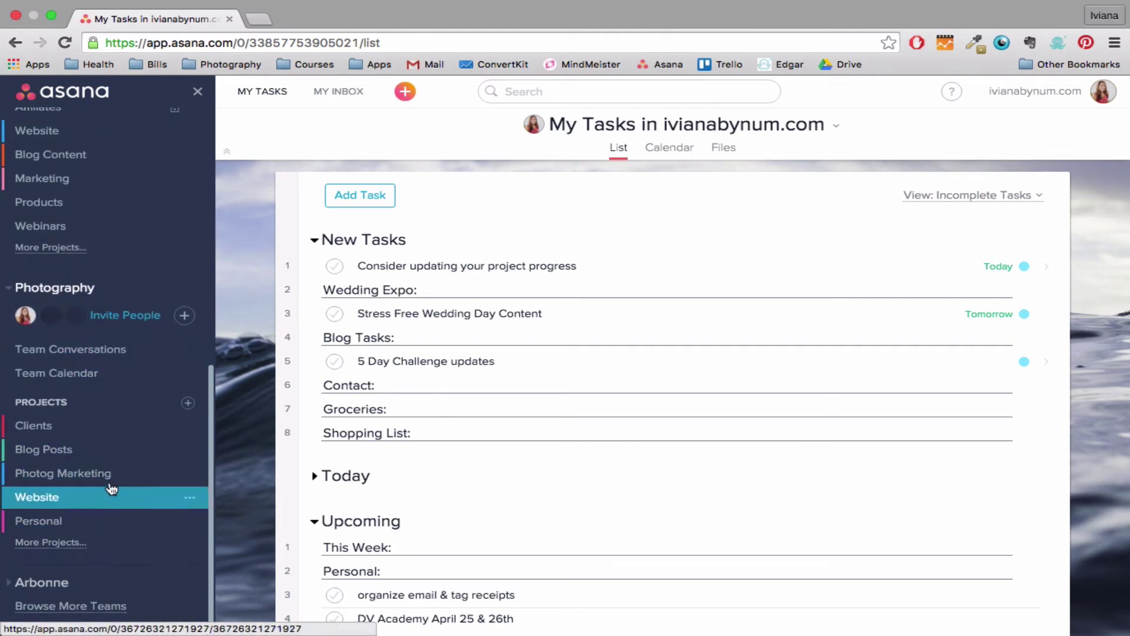
{"action": "scroll", "coordinate": [94, 448], "scroll_direction": "up", "scroll_amount": 10}
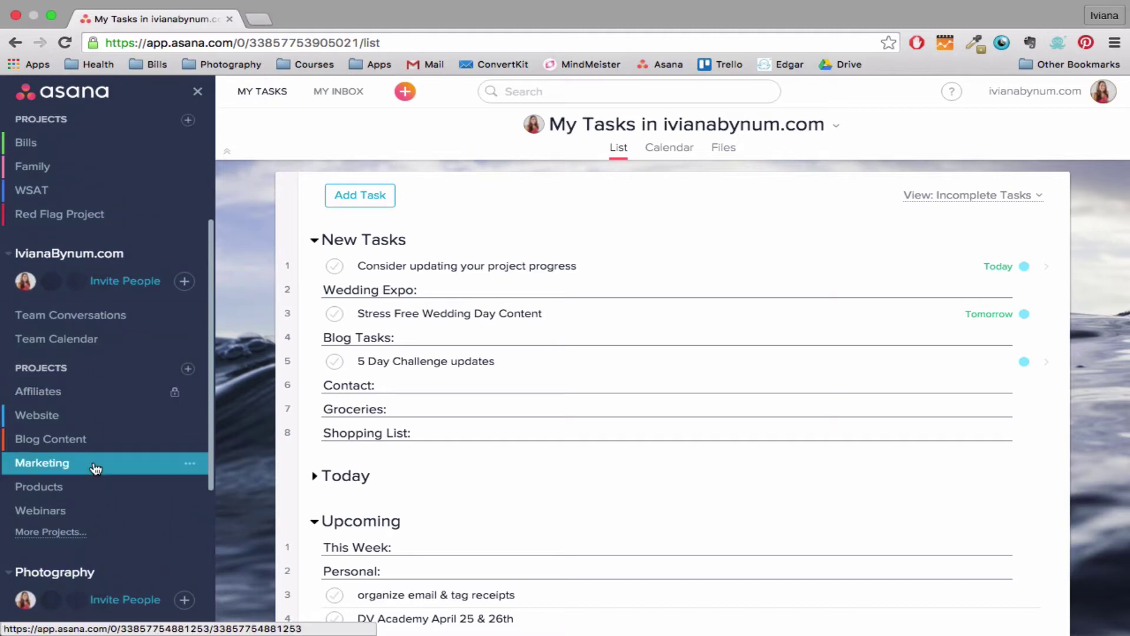
{"action": "scroll", "coordinate": [94, 483], "scroll_direction": "up", "scroll_amount": 4}
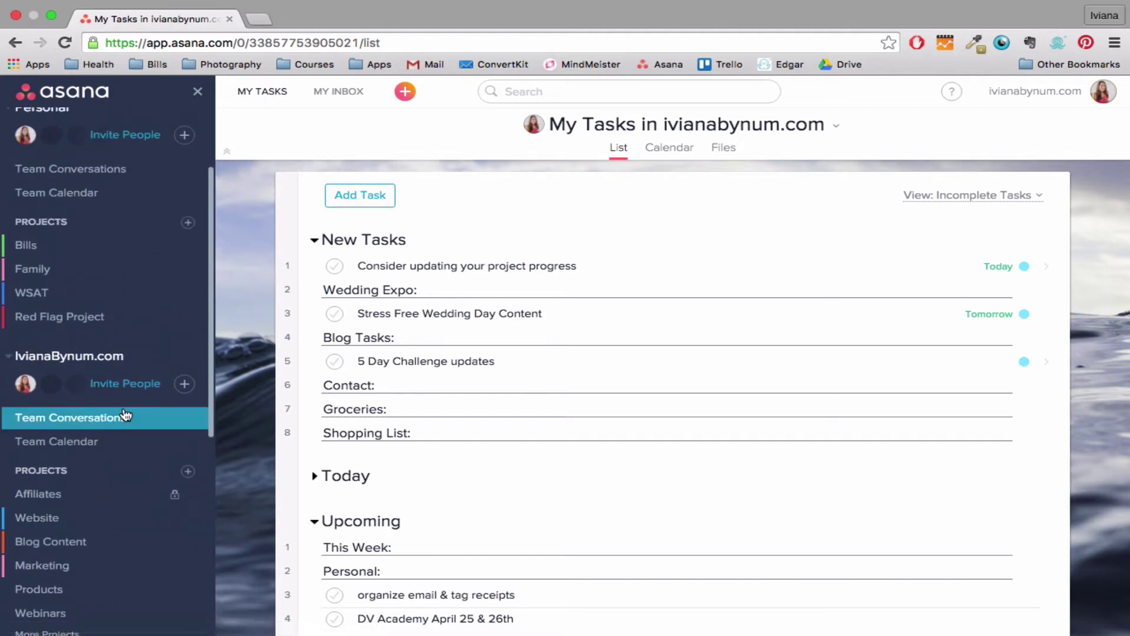
{"action": "scroll", "coordinate": [88, 412], "scroll_direction": "up", "scroll_amount": 5}
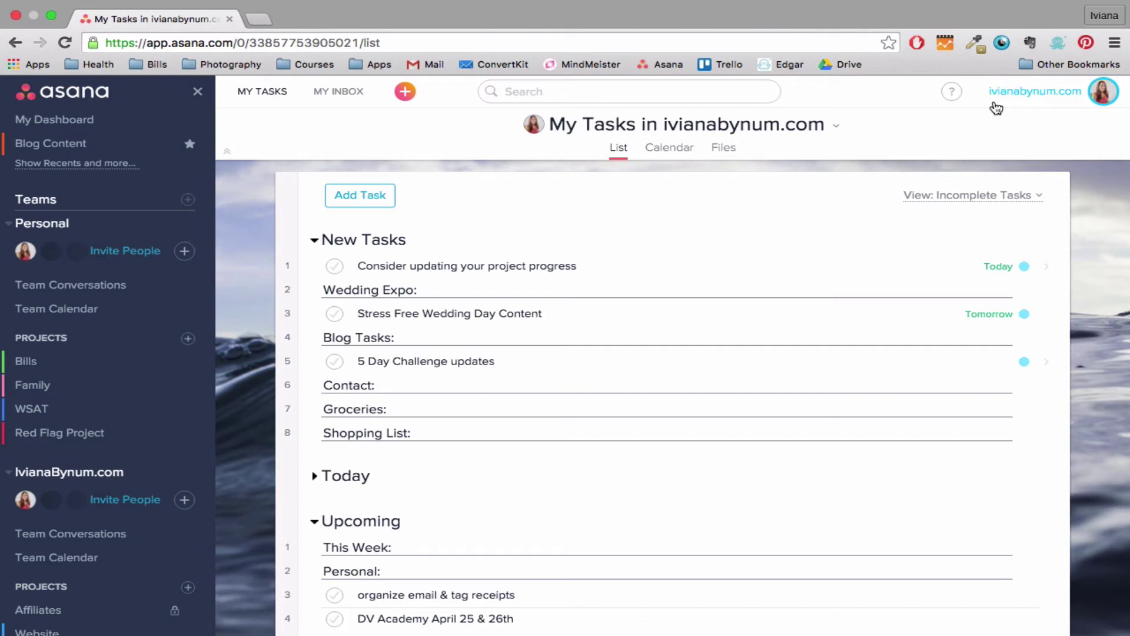
- Switch back to One Billion Rising GJ and open the One Billion Rising 2016 Event project
{"action": "left_click", "coordinate": [1107, 93]}
{"action": "left_click", "coordinate": [1008, 223]}
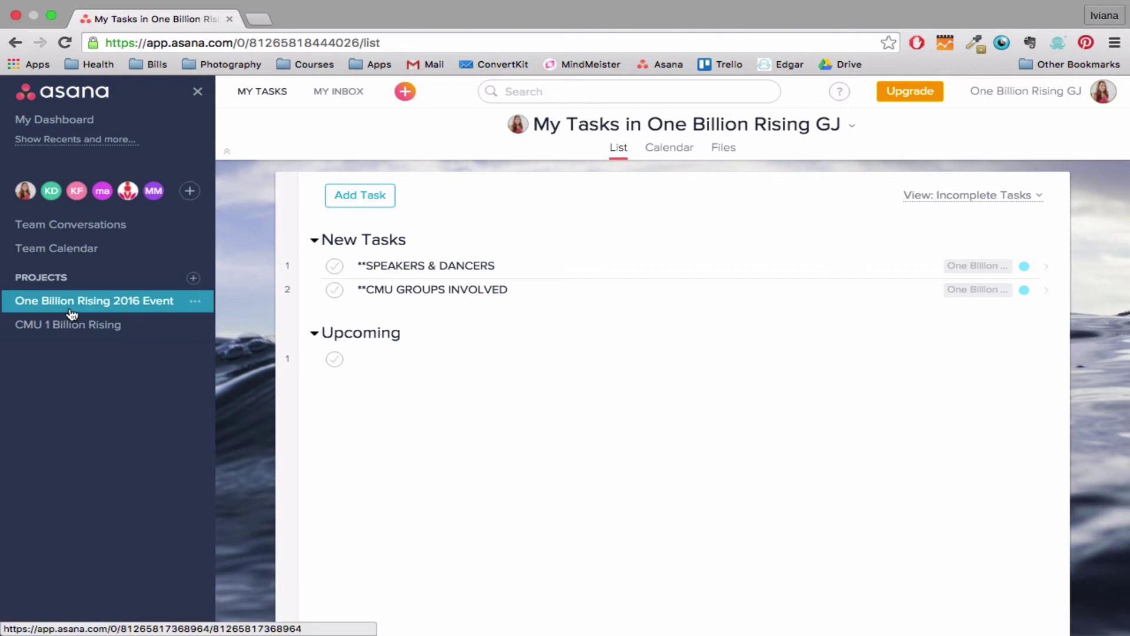
{"action": "left_click", "coordinate": [71, 313]}
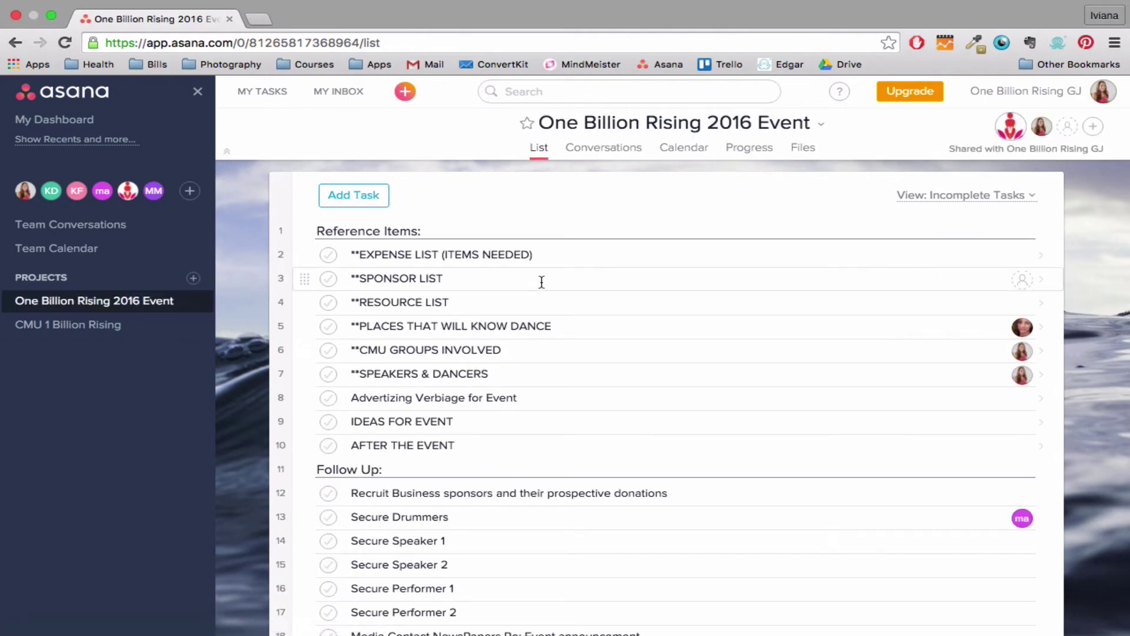
{"action": "scroll", "coordinate": [542, 282], "scroll_direction": "down", "scroll_amount": 3}
{"action": "scroll", "coordinate": [541, 282], "scroll_direction": "up", "scroll_amount": 3}
{"action": "scroll", "coordinate": [620, 447], "scroll_direction": "down", "scroll_amount": 1}
{"action": "scroll", "coordinate": [621, 447], "scroll_direction": "up", "scroll_amount": 1}
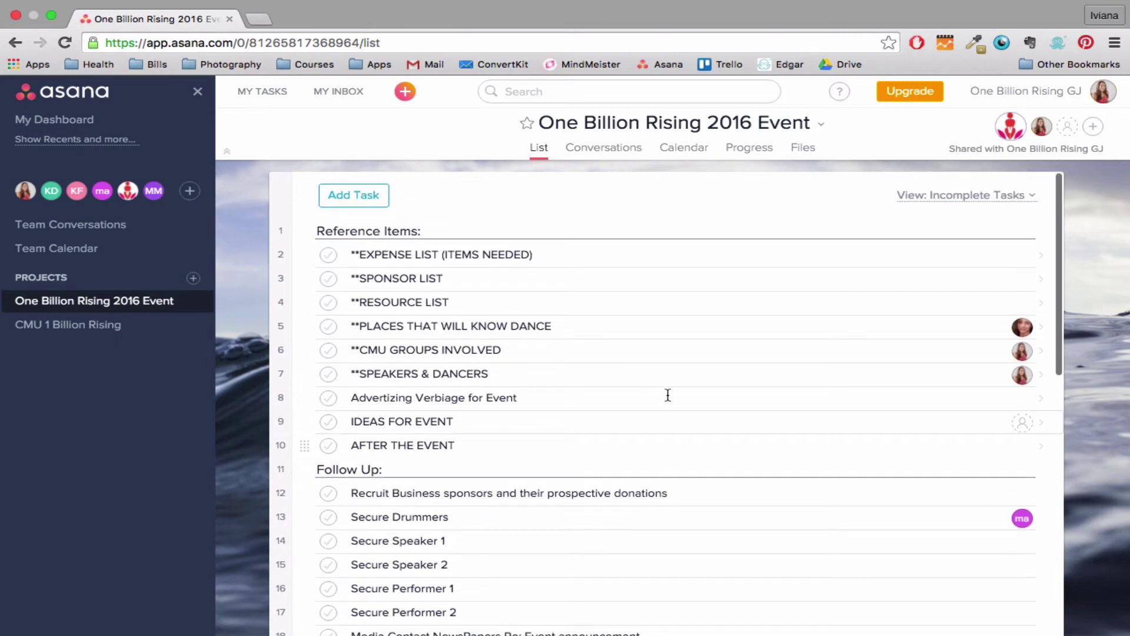
{"action": "scroll", "coordinate": [594, 372], "scroll_direction": "up", "scroll_amount": 1}
{"action": "left_click", "coordinate": [441, 228]}
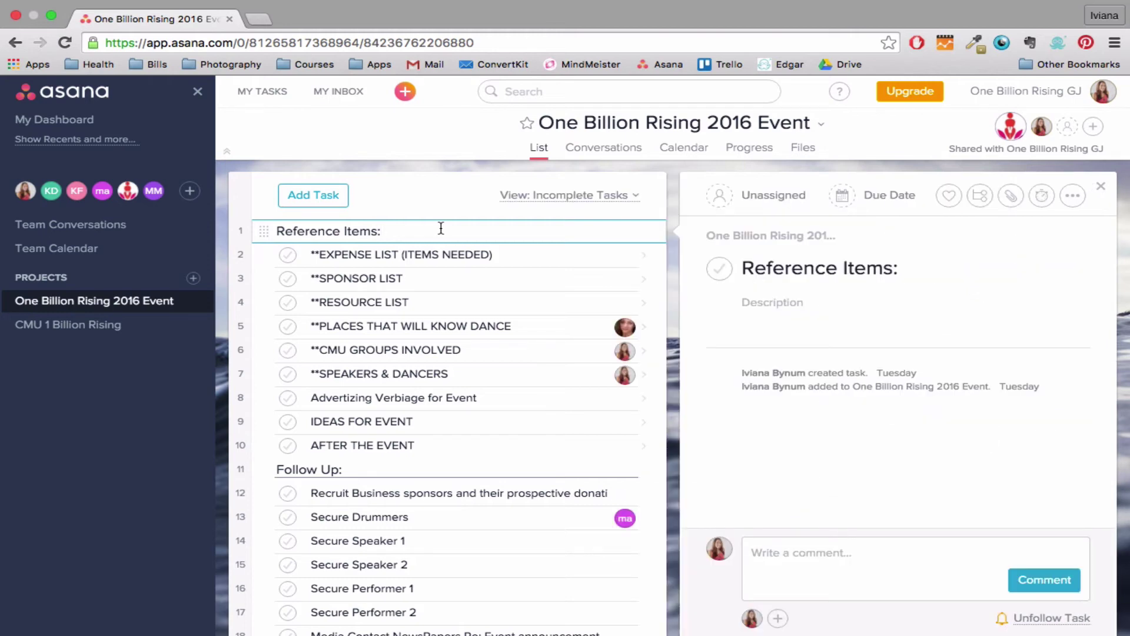
{"action": "key", "text": "BackSpace"}
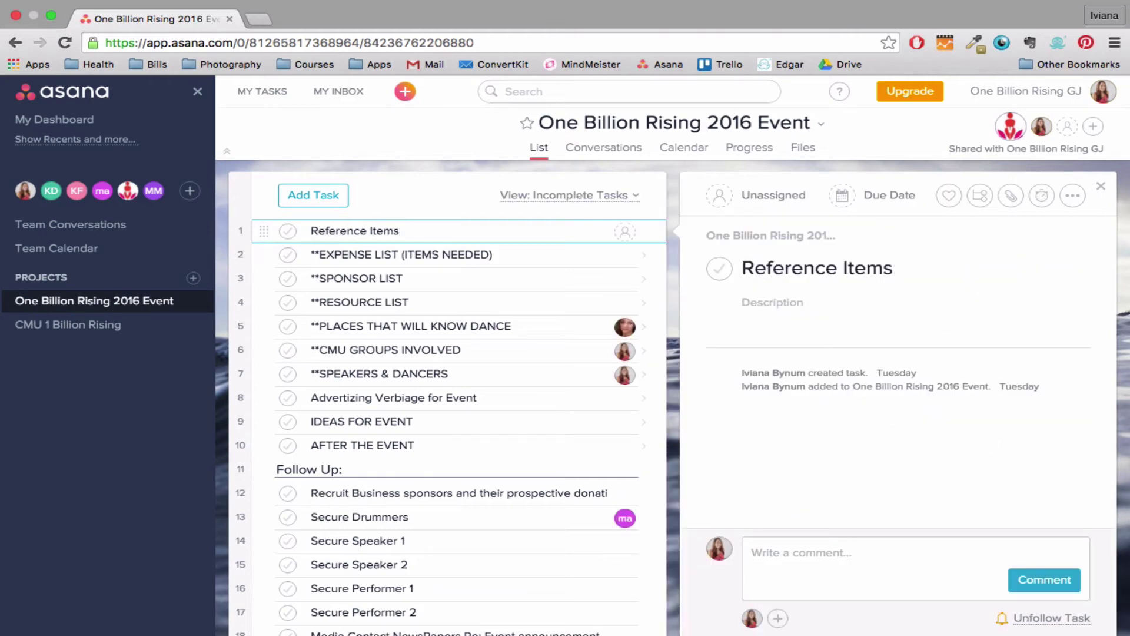
{"action": "type", "text": ":"}
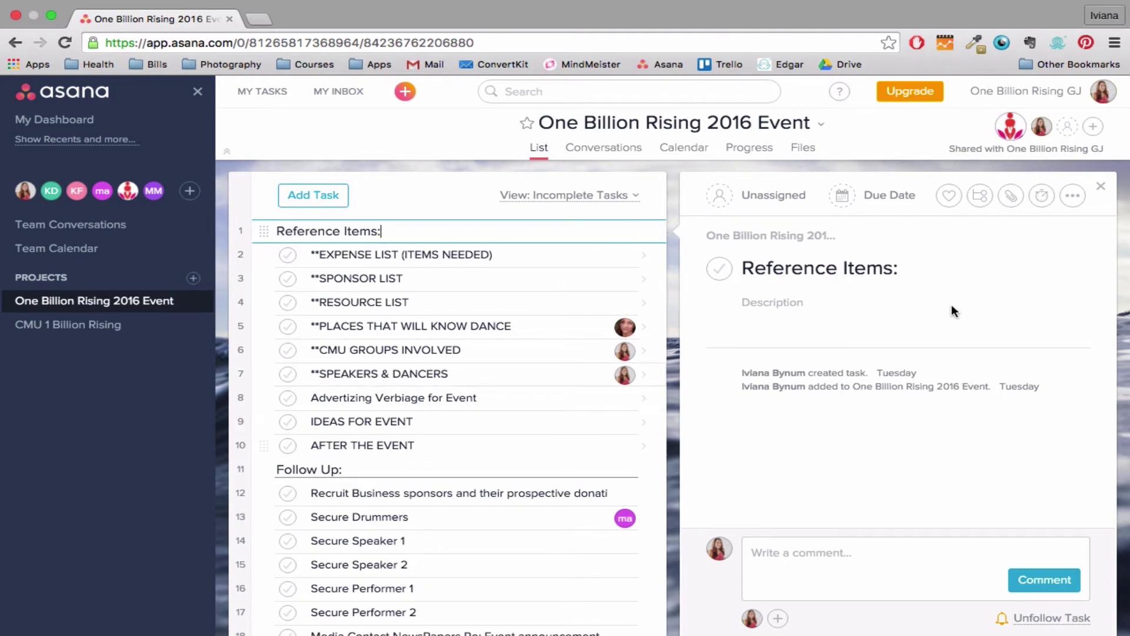
{"action": "left_click", "coordinate": [1099, 184]}
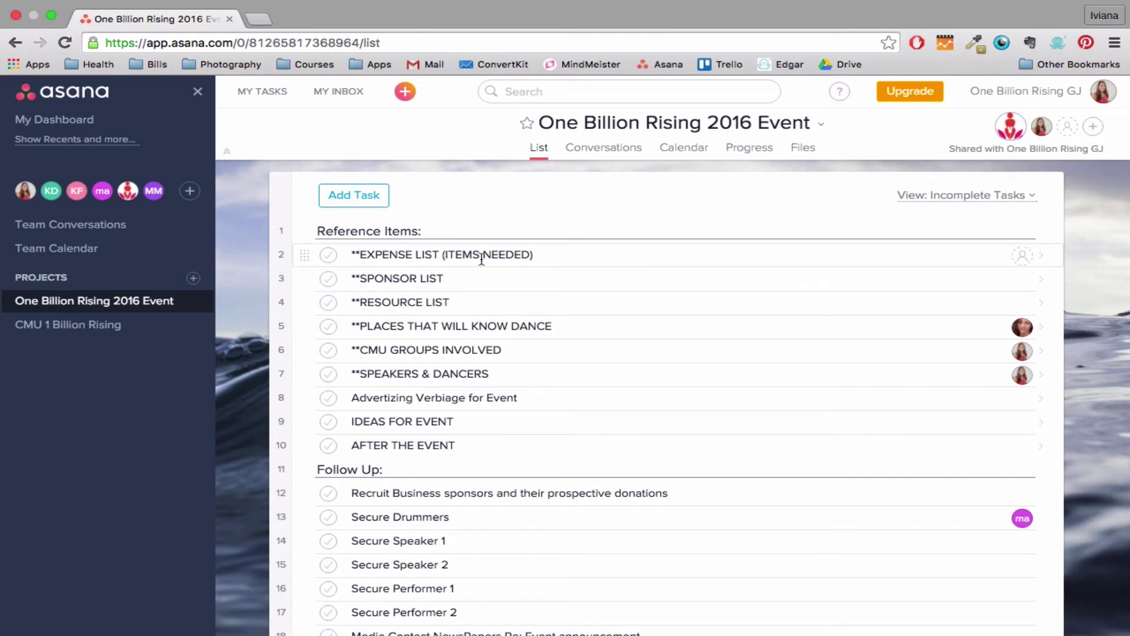
- Open the **EXPENSE LIST (ITEMS NEEDED) task and read its cost list and comments
{"action": "left_click", "coordinate": [543, 257]}
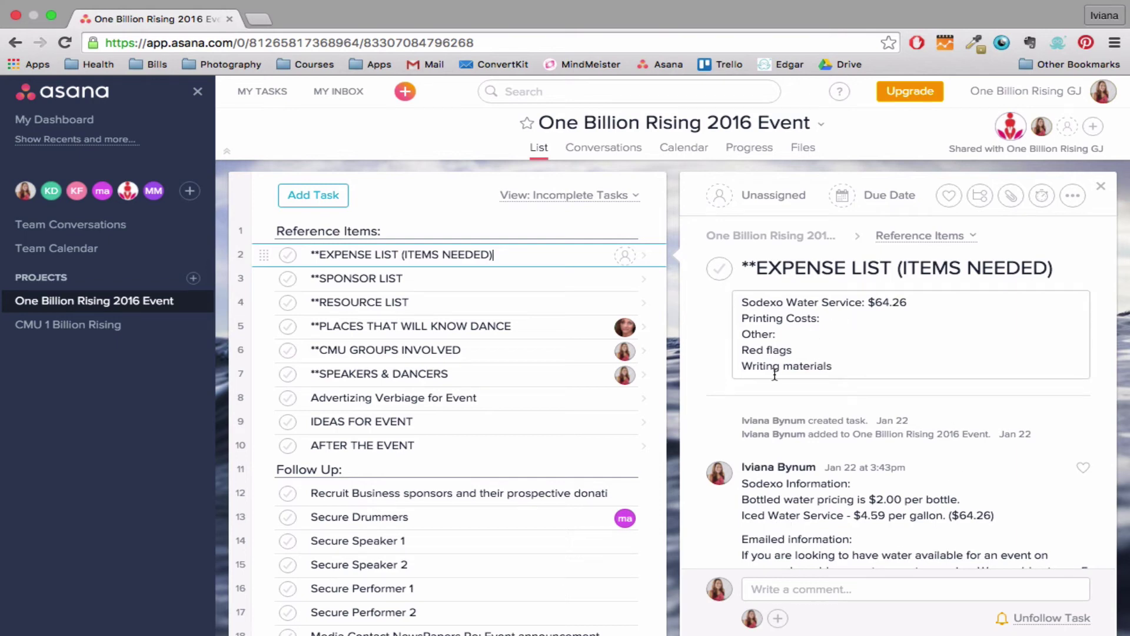
{"action": "left_click", "coordinate": [853, 373]}
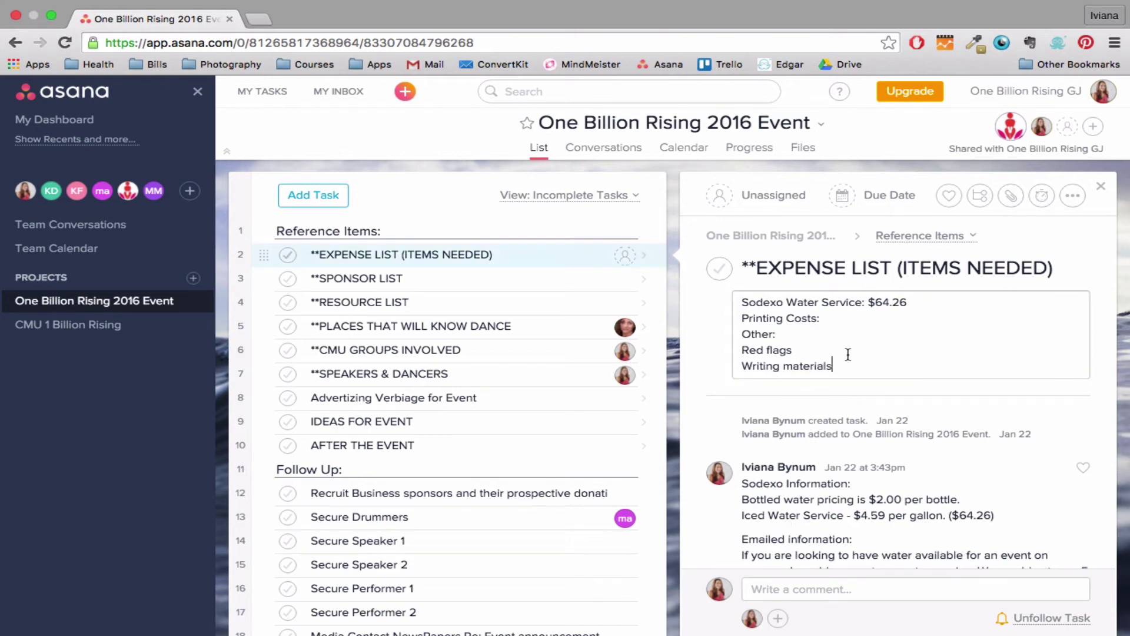
{"action": "scroll", "coordinate": [855, 359], "scroll_direction": "down", "scroll_amount": 2}
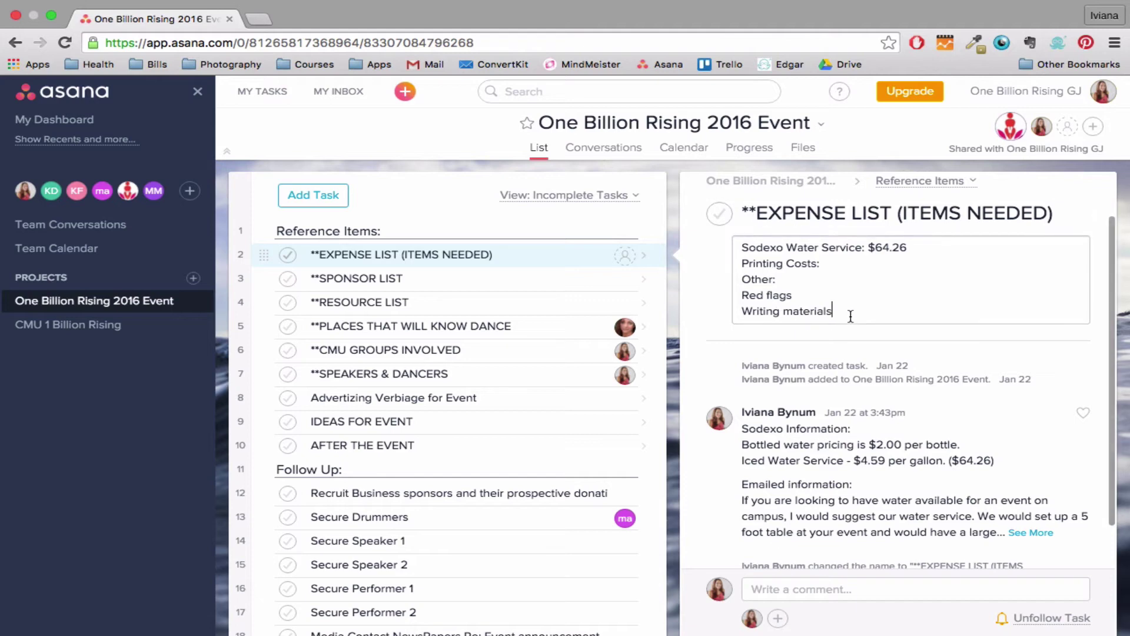
{"action": "scroll", "coordinate": [850, 318], "scroll_direction": "up", "scroll_amount": 2}
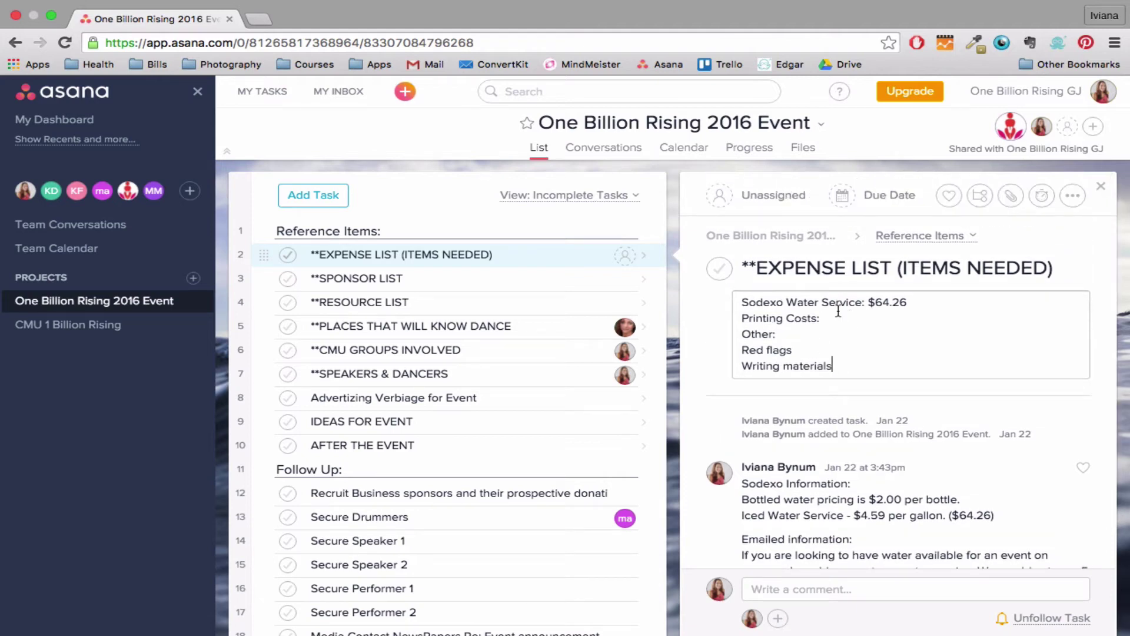
{"action": "scroll", "coordinate": [843, 358], "scroll_direction": "down", "scroll_amount": 3}
{"action": "scroll", "coordinate": [877, 366], "scroll_direction": "up", "scroll_amount": 3}
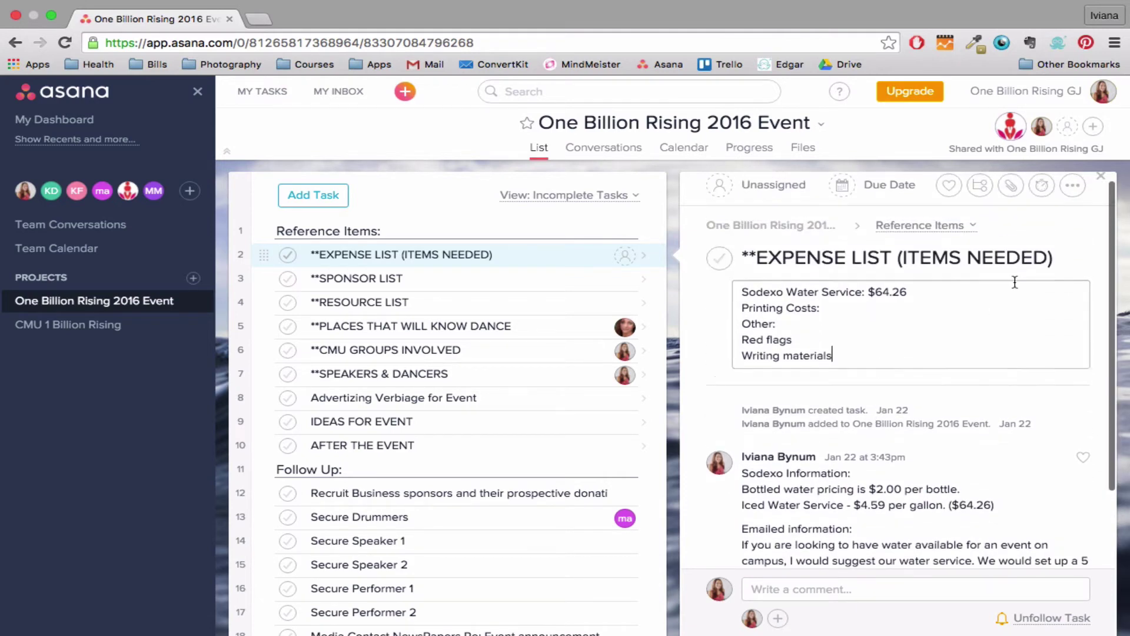
- Add a Create budget subtask due January 30 and assign it to a team member
{"action": "left_click", "coordinate": [981, 188]}
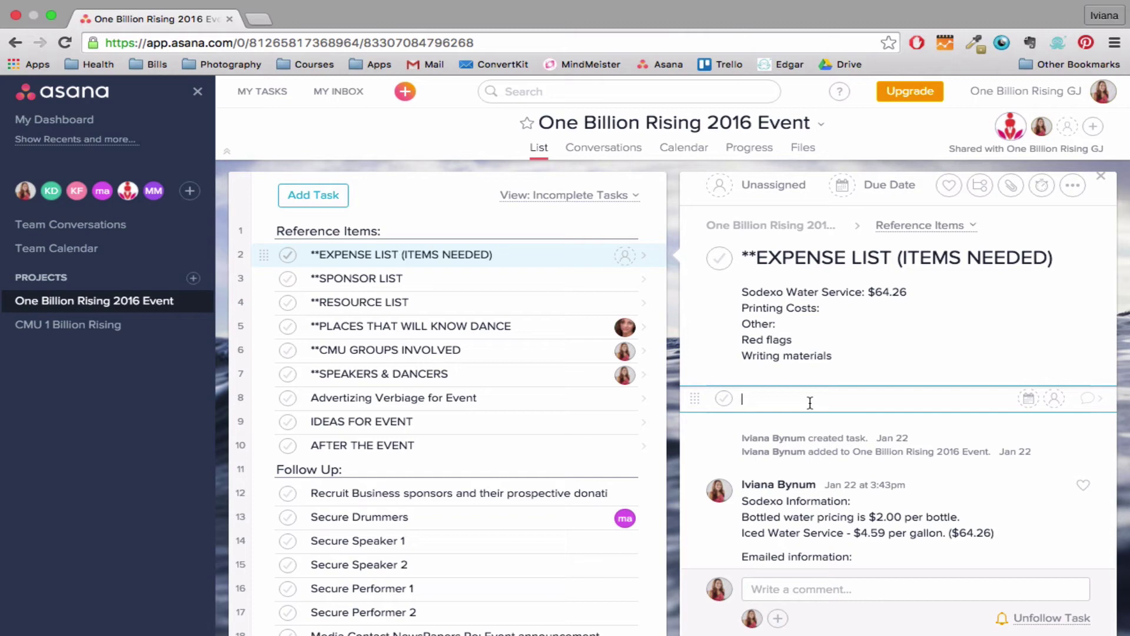
{"action": "left_click", "coordinate": [1028, 398]}
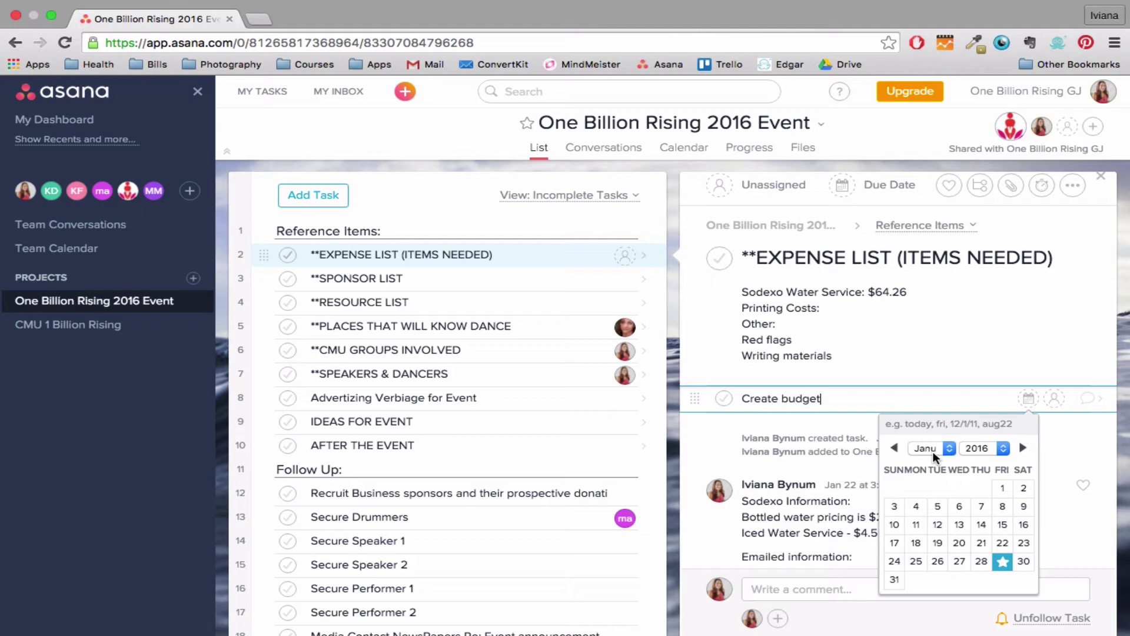
{"action": "left_click", "coordinate": [1023, 561]}
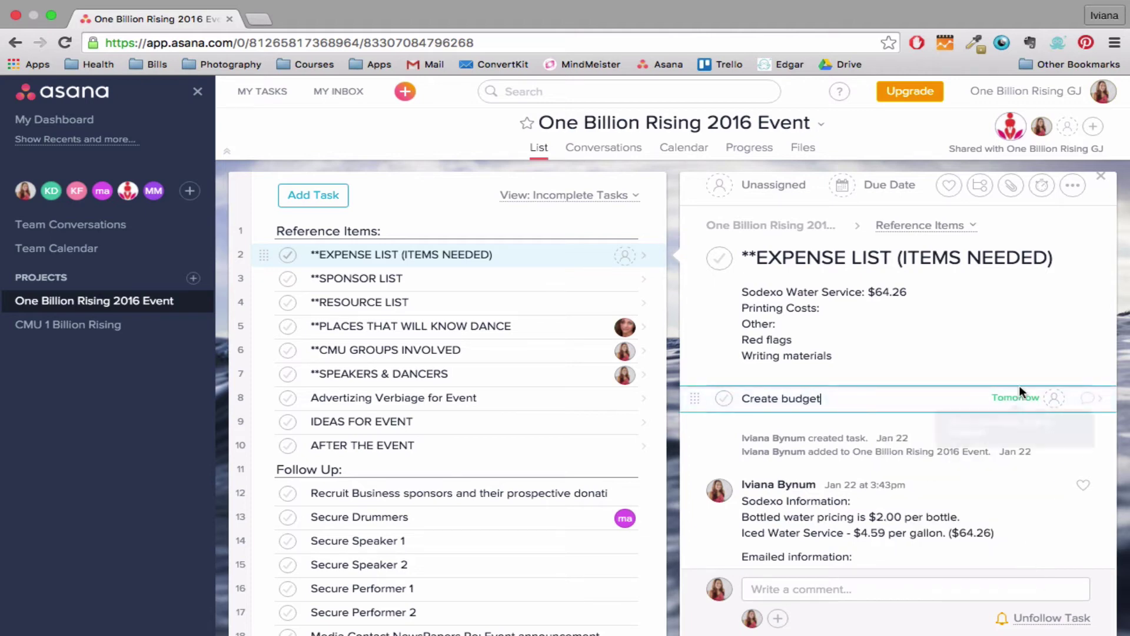
{"action": "left_click", "coordinate": [1053, 401]}
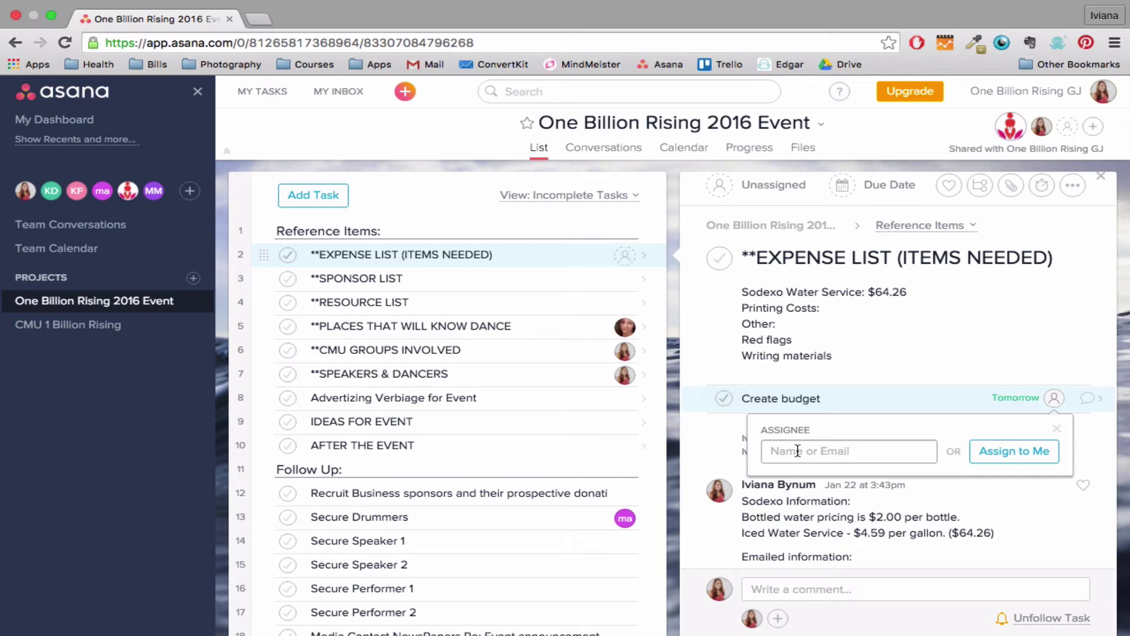
{"action": "type", "text": "m"}
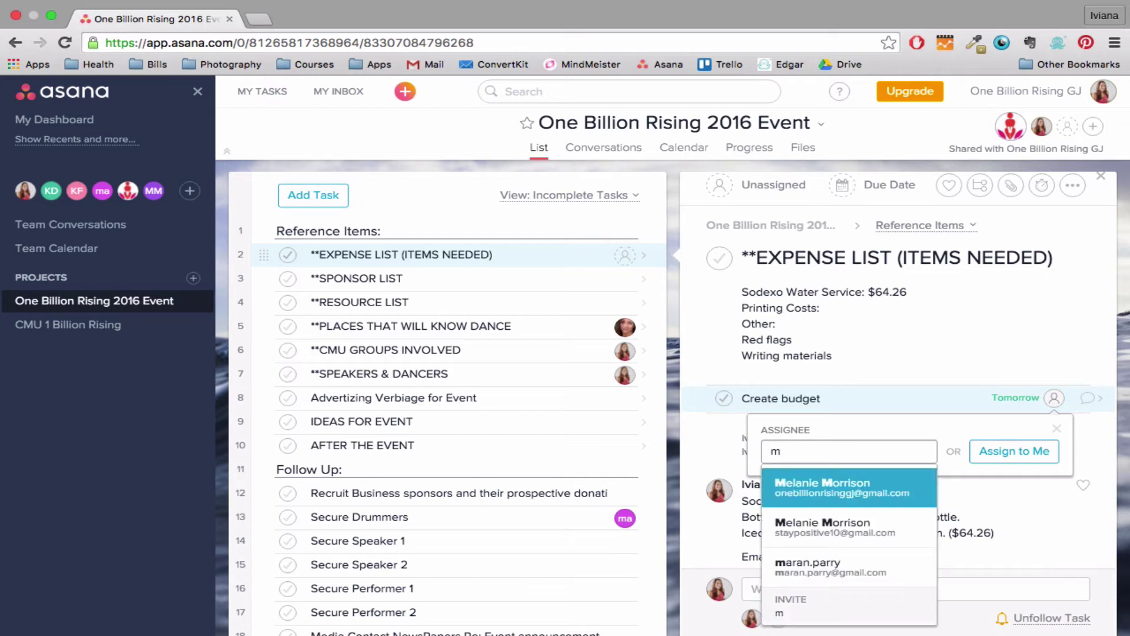
{"action": "type", "text": "el"}
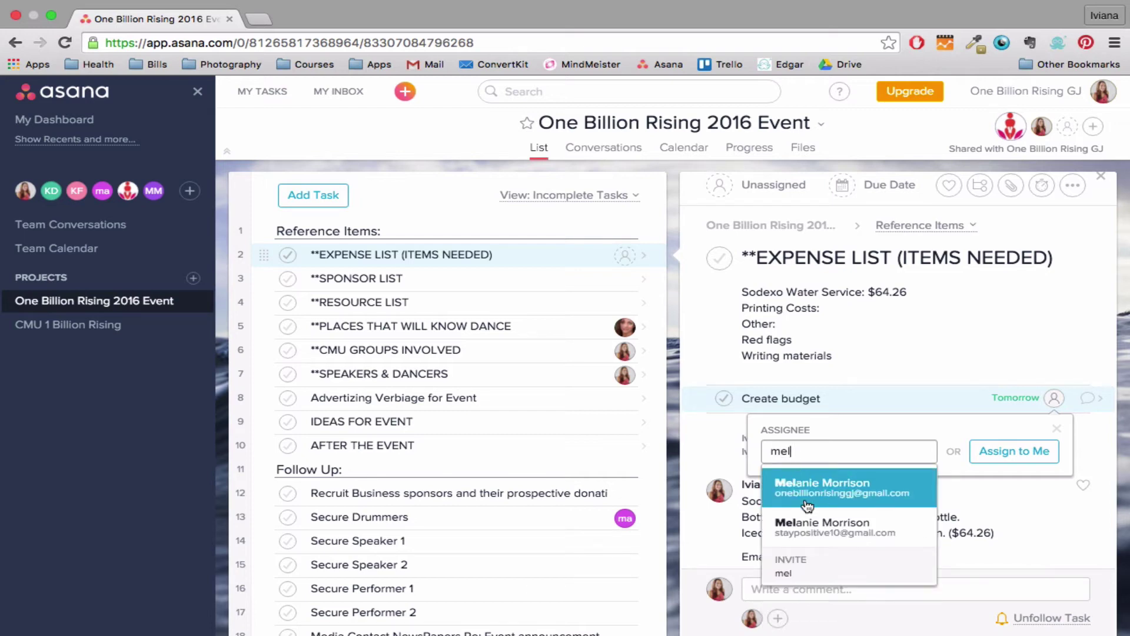
{"action": "left_click", "coordinate": [807, 504]}
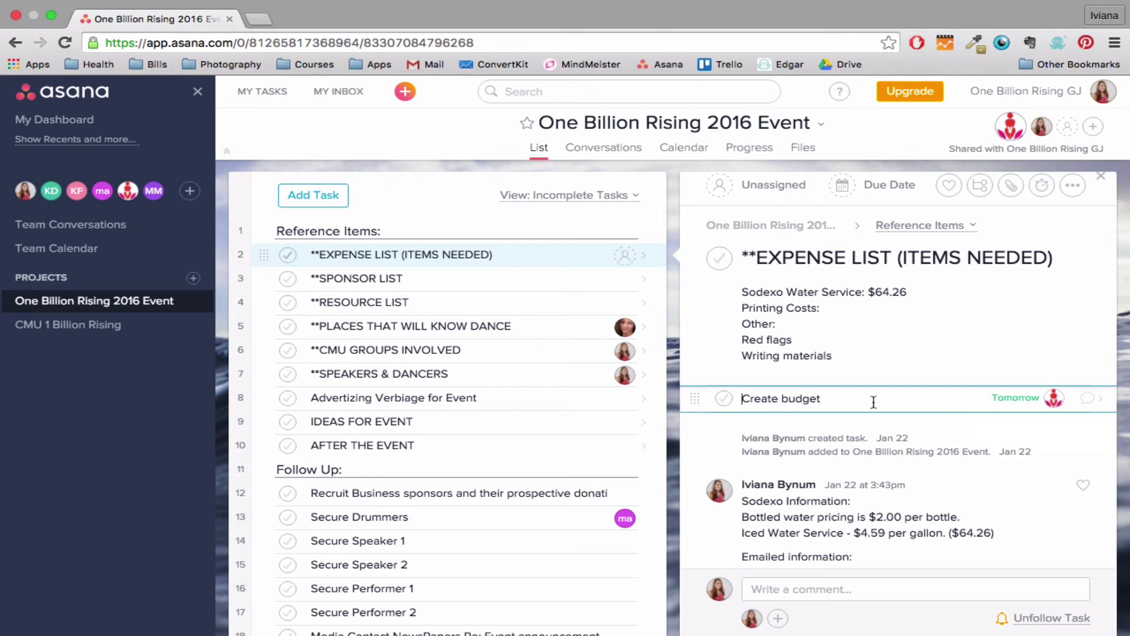
{"action": "left_click", "coordinate": [1091, 400]}
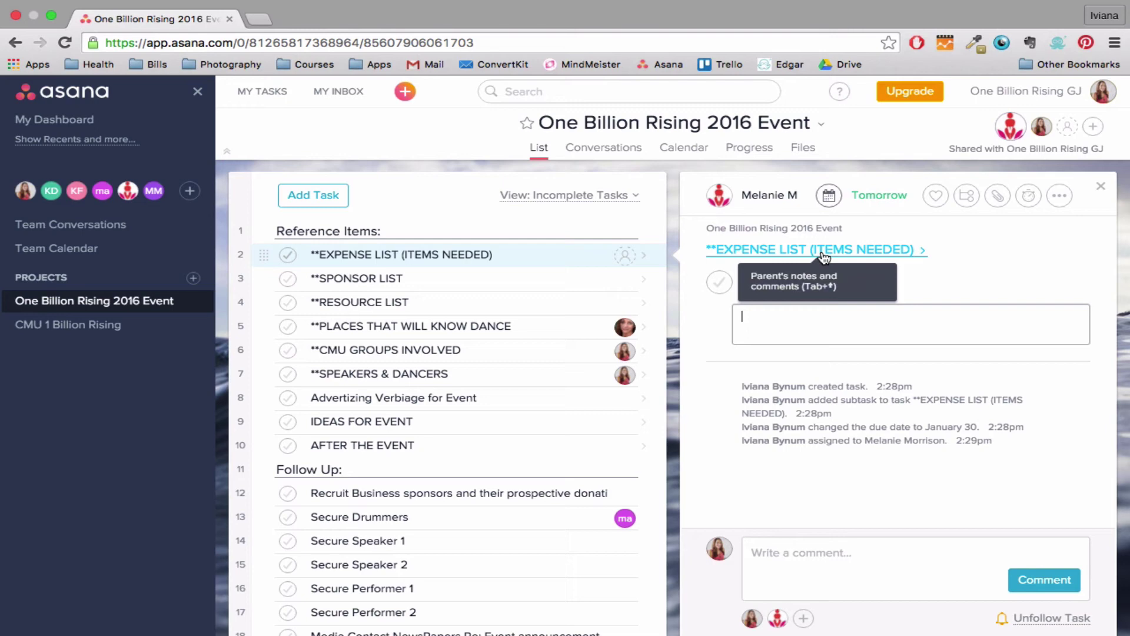
{"action": "left_click", "coordinate": [789, 250]}
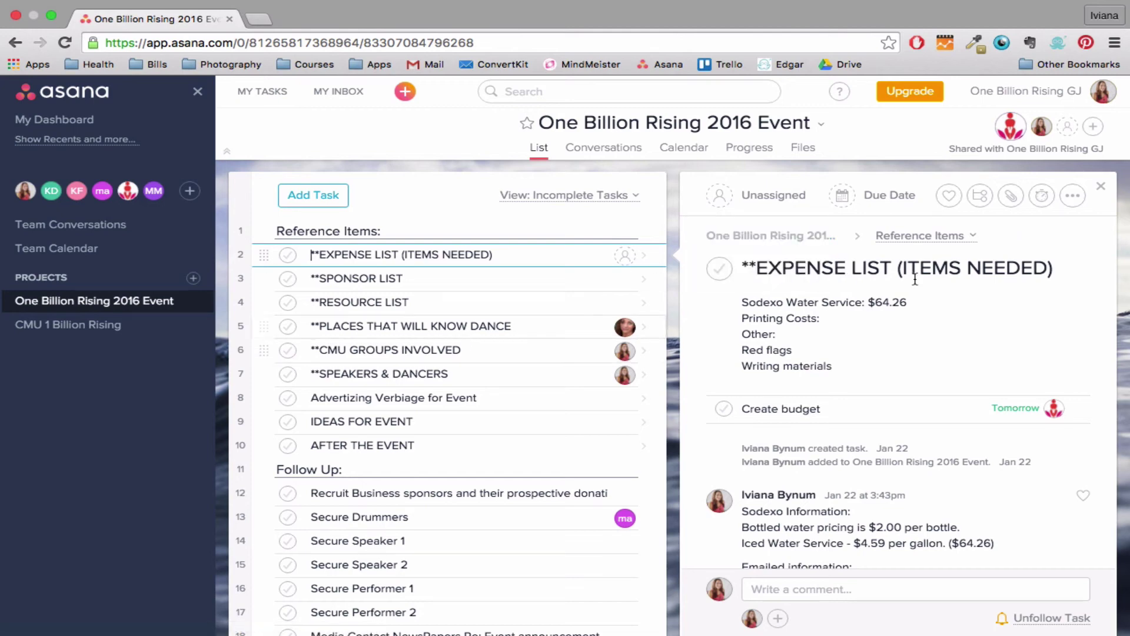
{"action": "scroll", "coordinate": [916, 542], "scroll_direction": "down", "scroll_amount": 5}
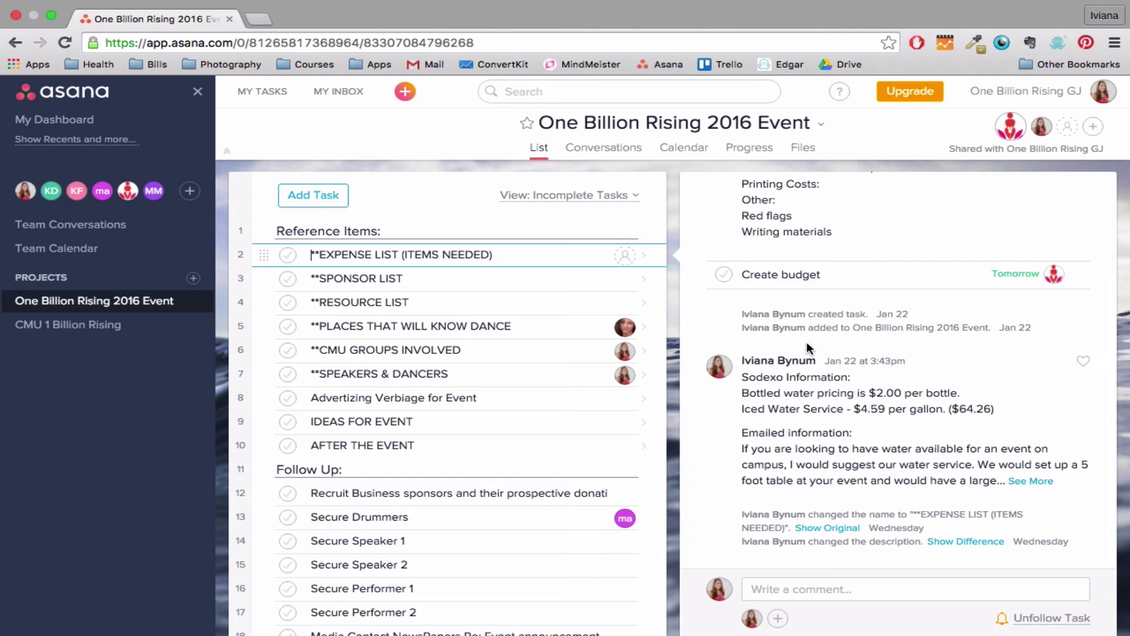
- Expand the task's email comment and assign the EXPENSE LIST task to yourself
{"action": "left_click", "coordinate": [1036, 480]}
{"action": "scroll", "coordinate": [820, 439], "scroll_direction": "down", "scroll_amount": 5}
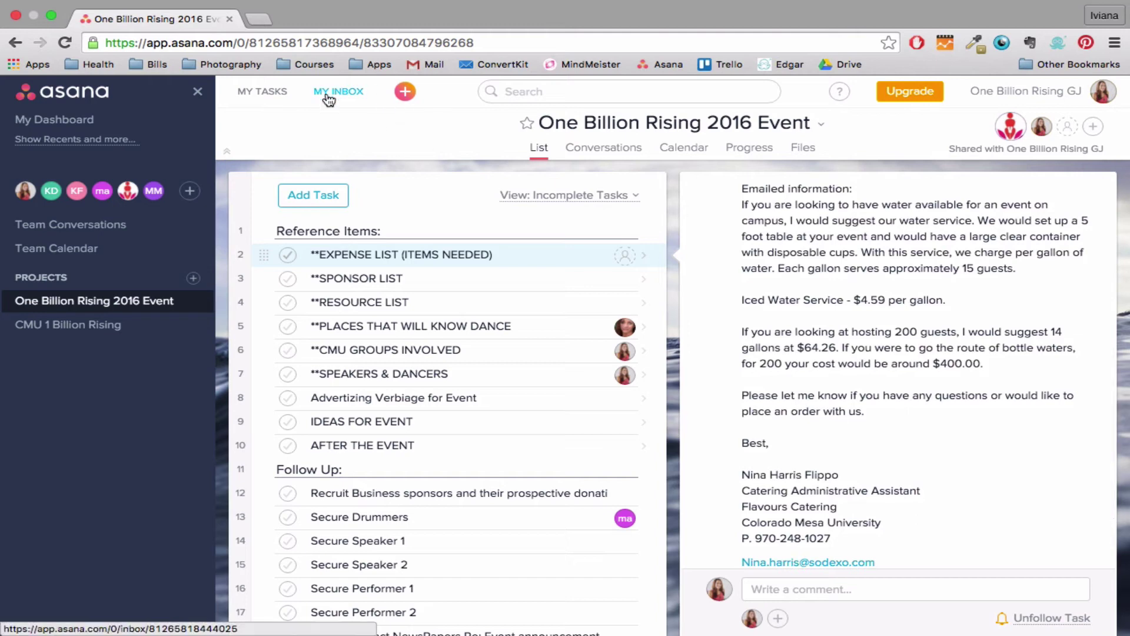
{"action": "scroll", "coordinate": [955, 546], "scroll_direction": "up", "scroll_amount": 8}
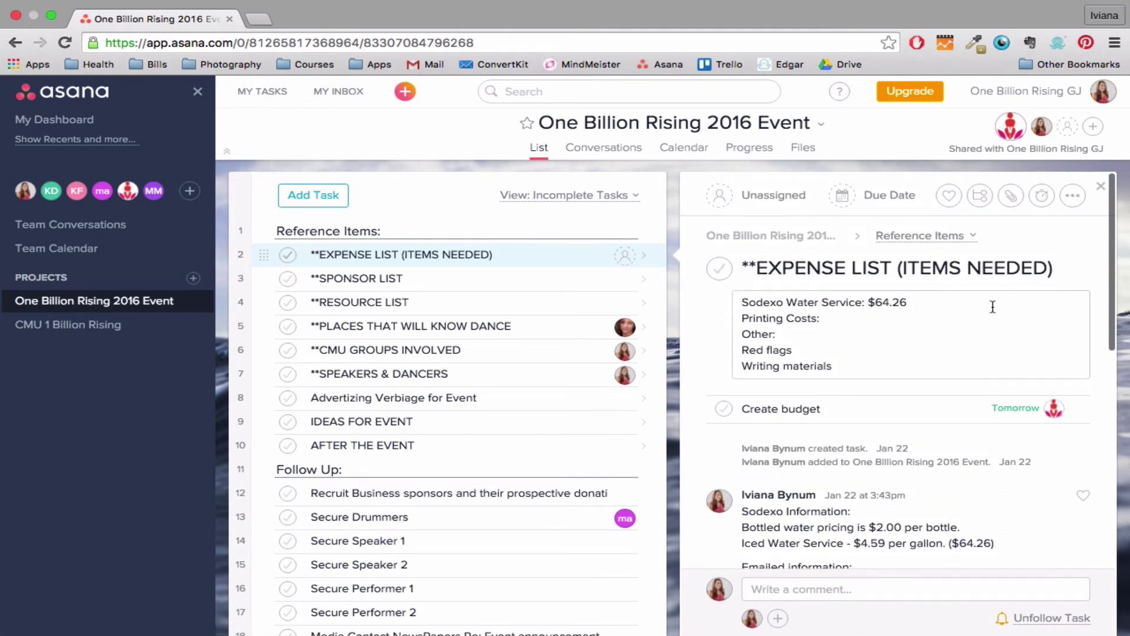
{"action": "left_click", "coordinate": [769, 200]}
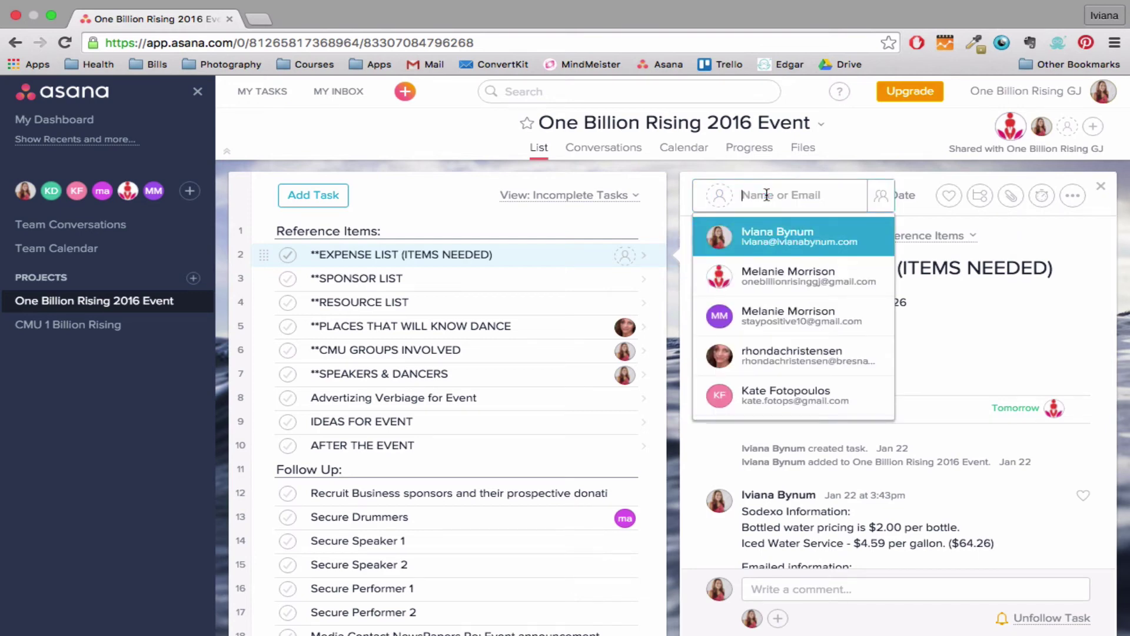
{"action": "left_click", "coordinate": [767, 244]}
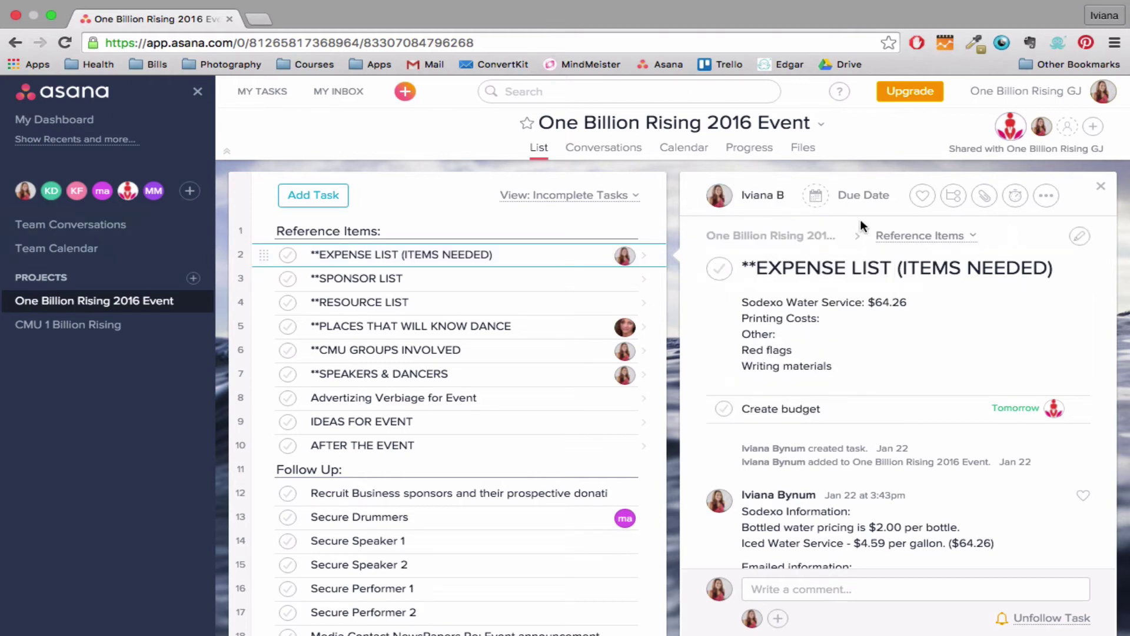
{"action": "left_click", "coordinate": [750, 202]}
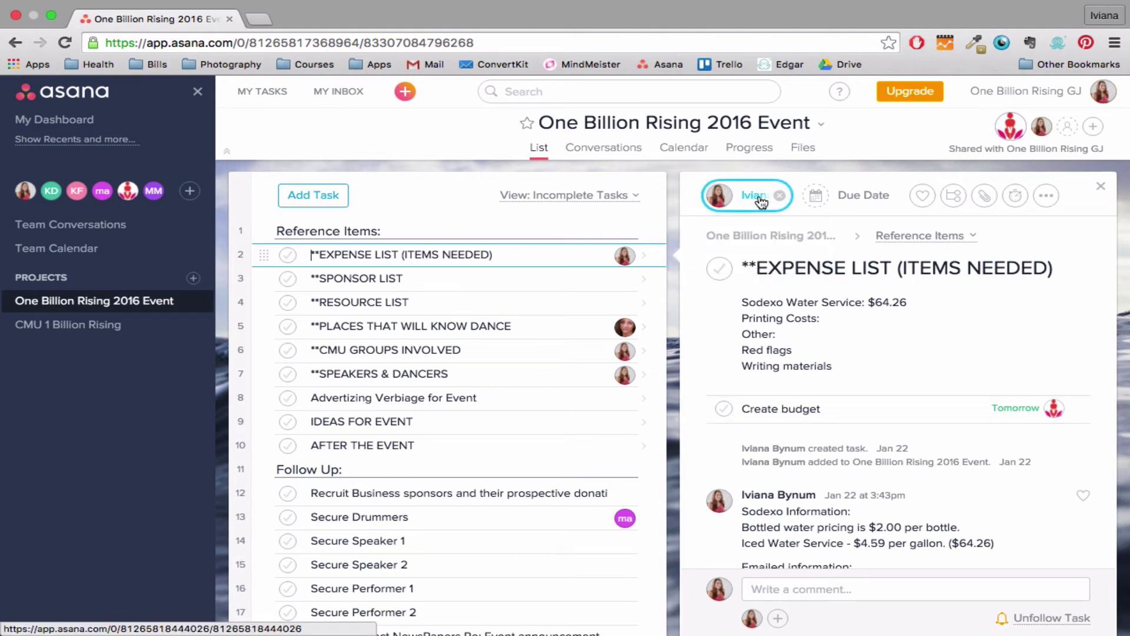
- Close the task details so the One Billion Rising 2016 Event list shows alone
{"action": "scroll", "coordinate": [795, 403], "scroll_direction": "down", "scroll_amount": 7}
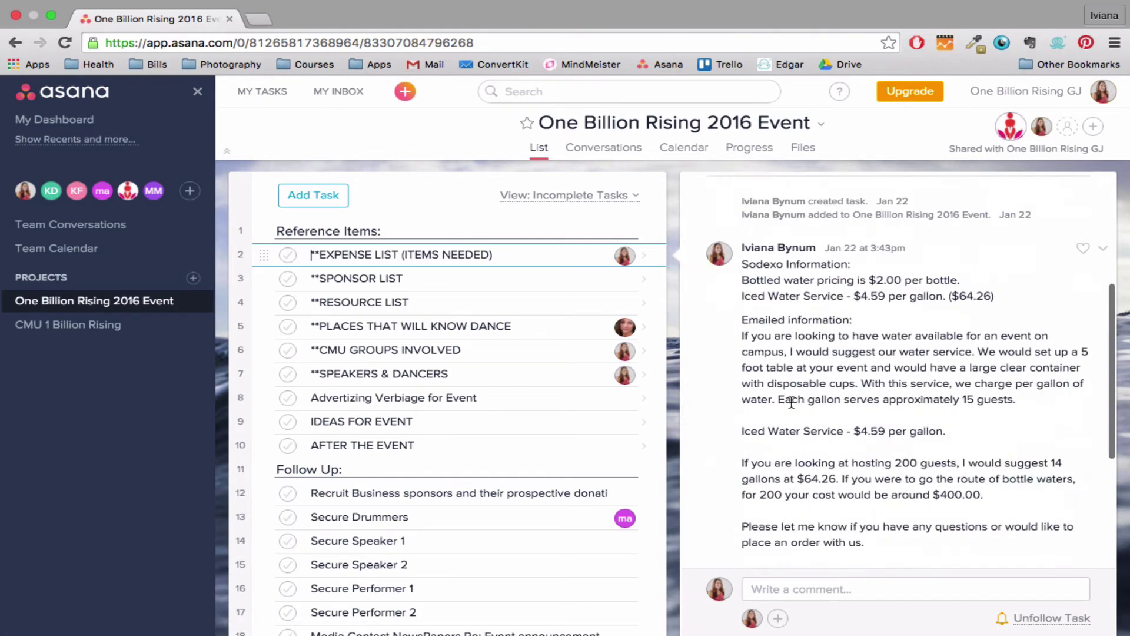
{"action": "scroll", "coordinate": [790, 400], "scroll_direction": "up", "scroll_amount": 10}
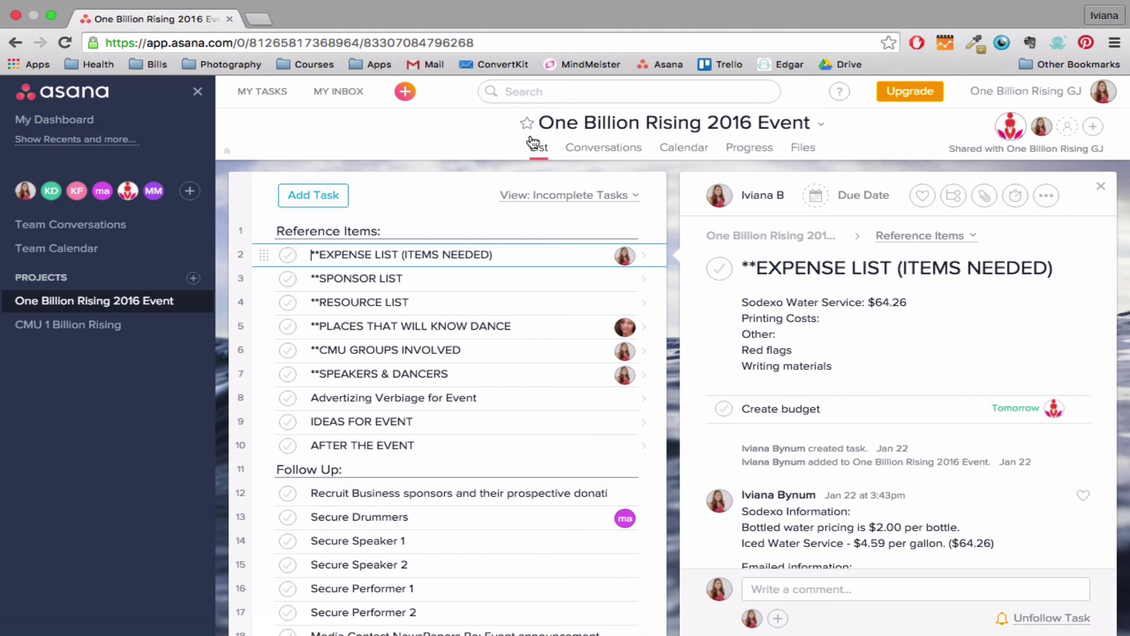
{"action": "scroll", "coordinate": [852, 557], "scroll_direction": "down", "scroll_amount": 1}
{"action": "scroll", "coordinate": [854, 548], "scroll_direction": "down", "scroll_amount": 5}
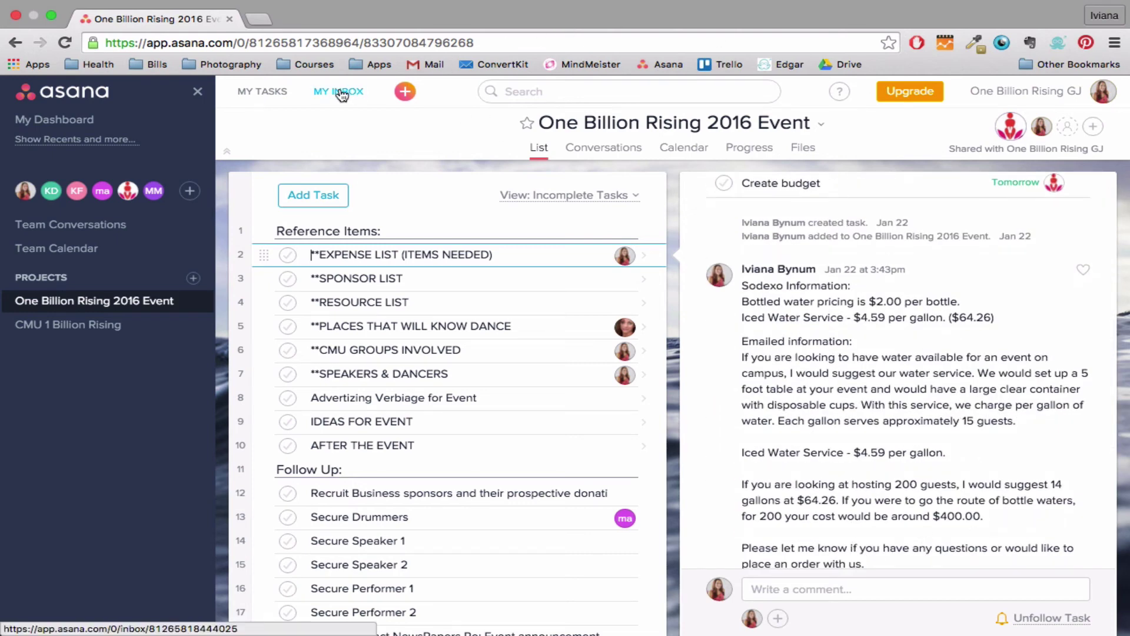
{"action": "scroll", "coordinate": [901, 364], "scroll_direction": "up", "scroll_amount": 5}
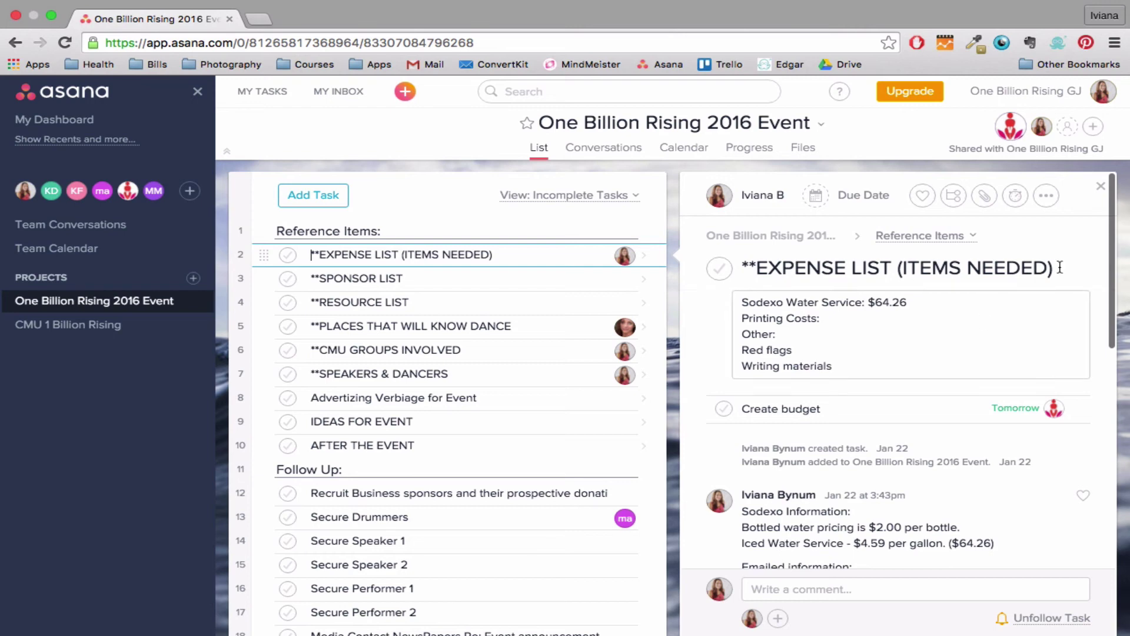
{"action": "left_click", "coordinate": [1101, 186]}
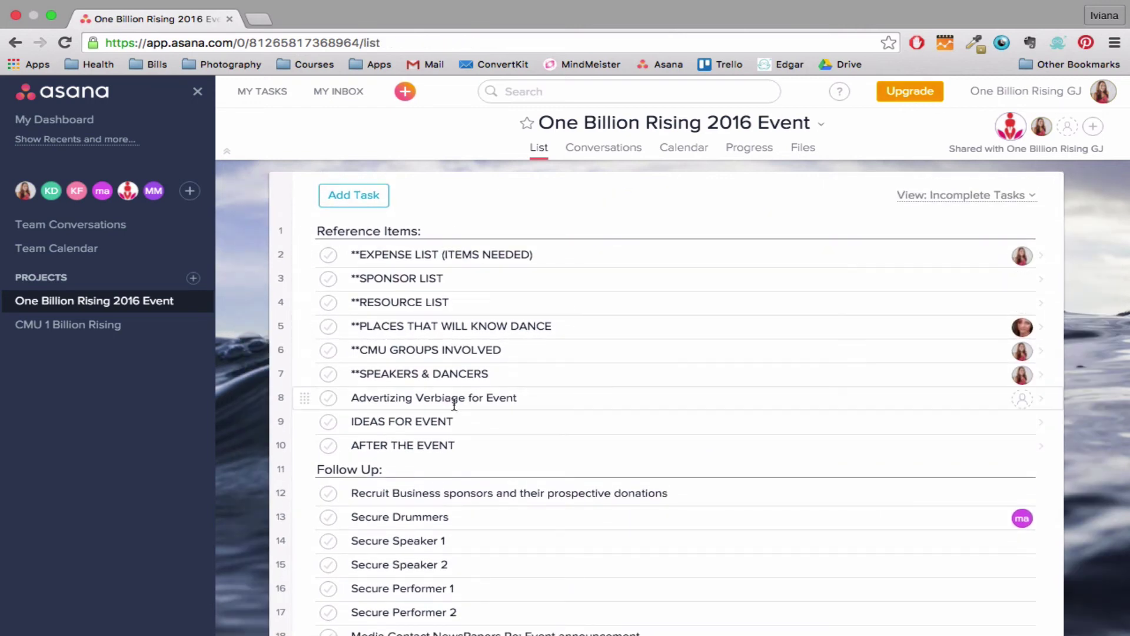
{"action": "scroll", "coordinate": [454, 399], "scroll_direction": "down", "scroll_amount": 1}
{"action": "scroll", "coordinate": [707, 377], "scroll_direction": "up", "scroll_amount": 1}
{"action": "scroll", "coordinate": [1001, 365], "scroll_direction": "down", "scroll_amount": 2}
{"action": "scroll", "coordinate": [825, 324], "scroll_direction": "up", "scroll_amount": 1}
{"action": "scroll", "coordinate": [699, 312], "scroll_direction": "up", "scroll_amount": 1}
{"action": "scroll", "coordinate": [585, 507], "scroll_direction": "down", "scroll_amount": 2}
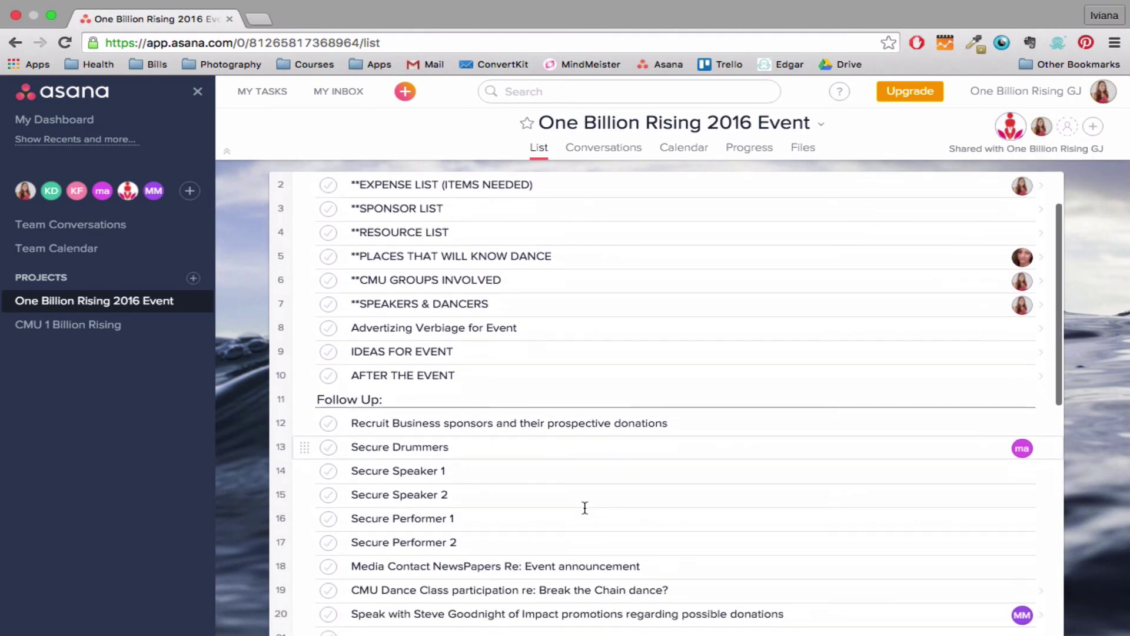
{"action": "scroll", "coordinate": [588, 330], "scroll_direction": "up", "scroll_amount": 2}
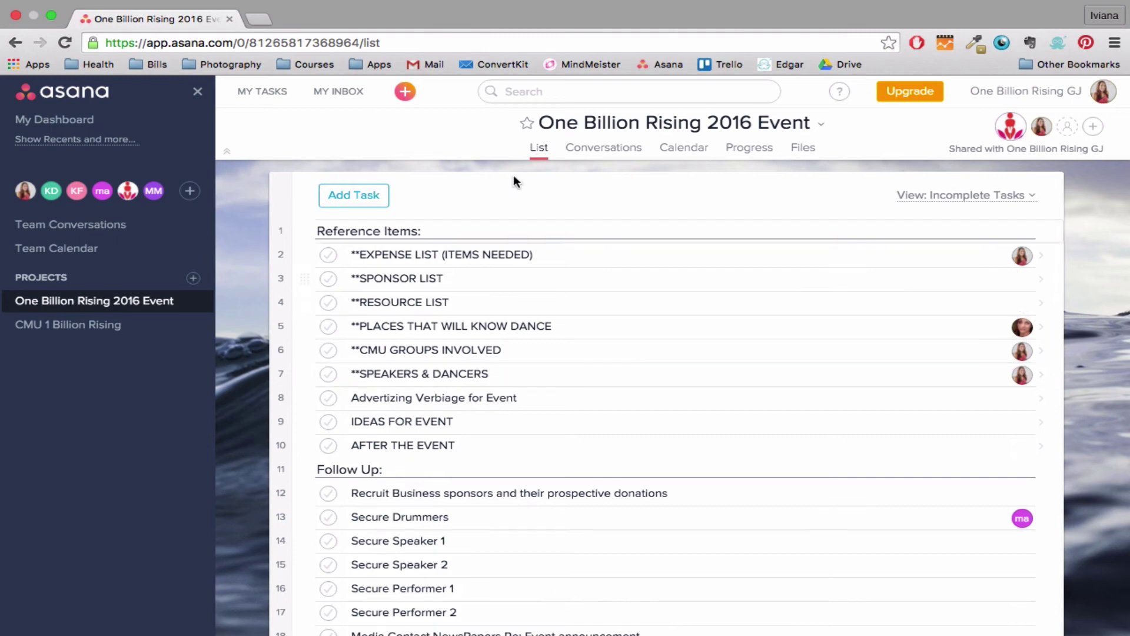
{"action": "scroll", "coordinate": [469, 474], "scroll_direction": "down", "scroll_amount": 5}
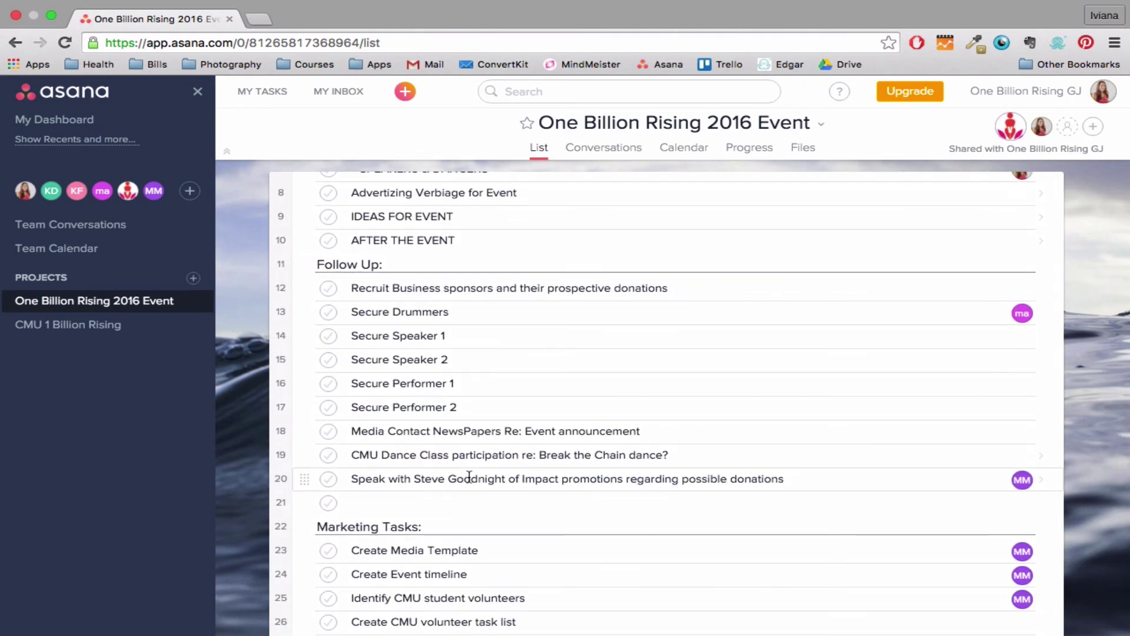
{"action": "scroll", "coordinate": [422, 273], "scroll_direction": "up", "scroll_amount": 5}
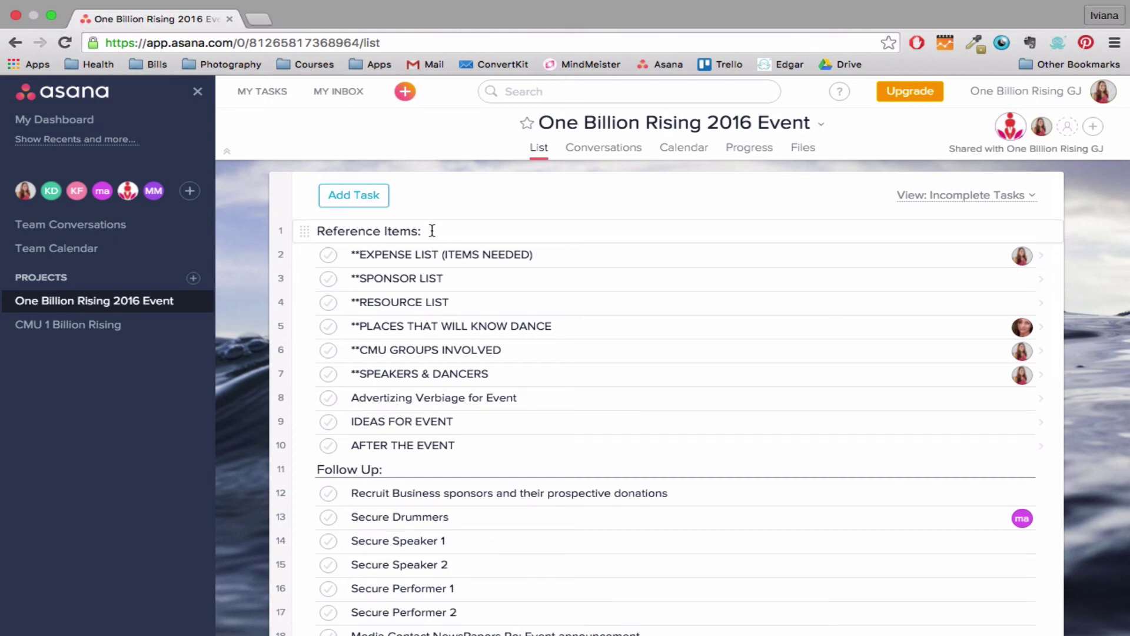
{"action": "scroll", "coordinate": [414, 383], "scroll_direction": "down", "scroll_amount": 3}
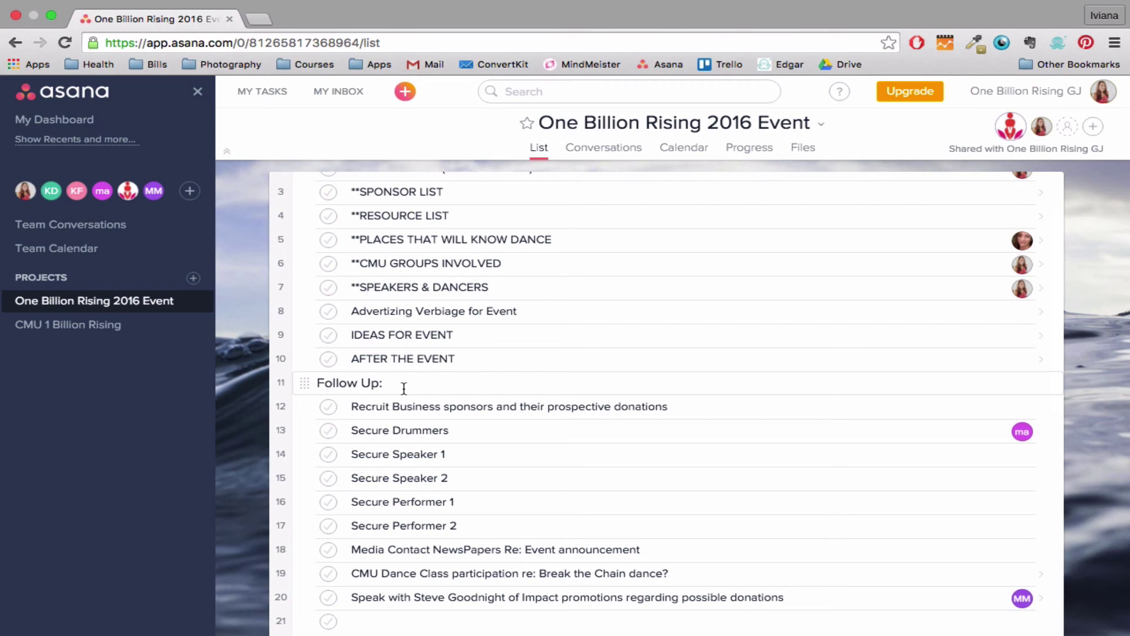
{"action": "left_click", "coordinate": [404, 388]}
{"action": "key", "text": "BackSpace"}
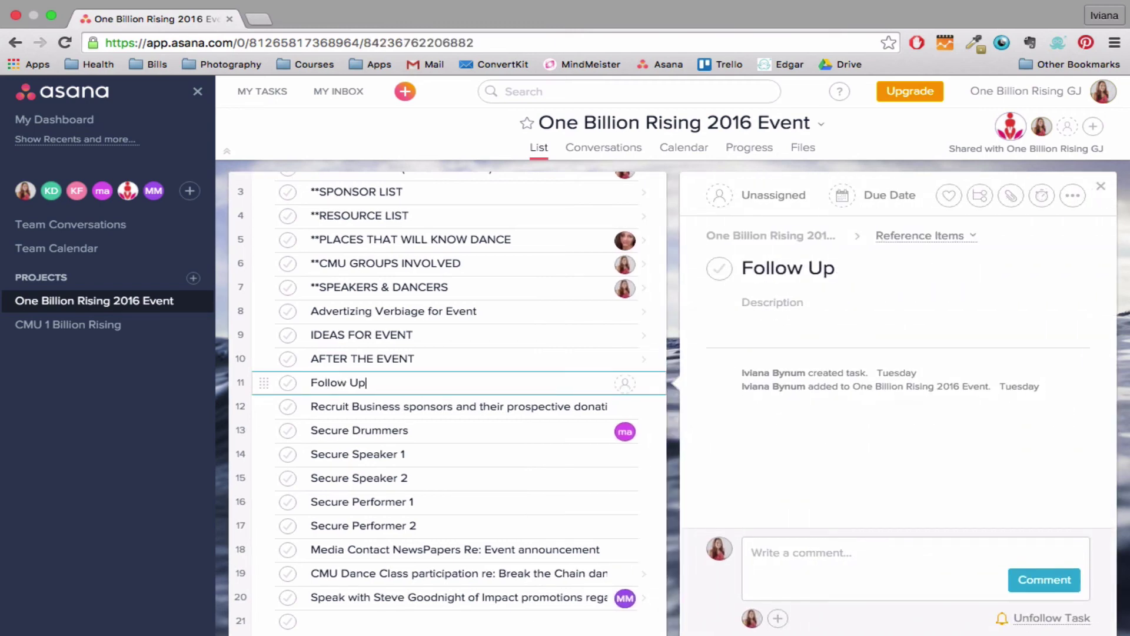
{"action": "type", "text": ":"}
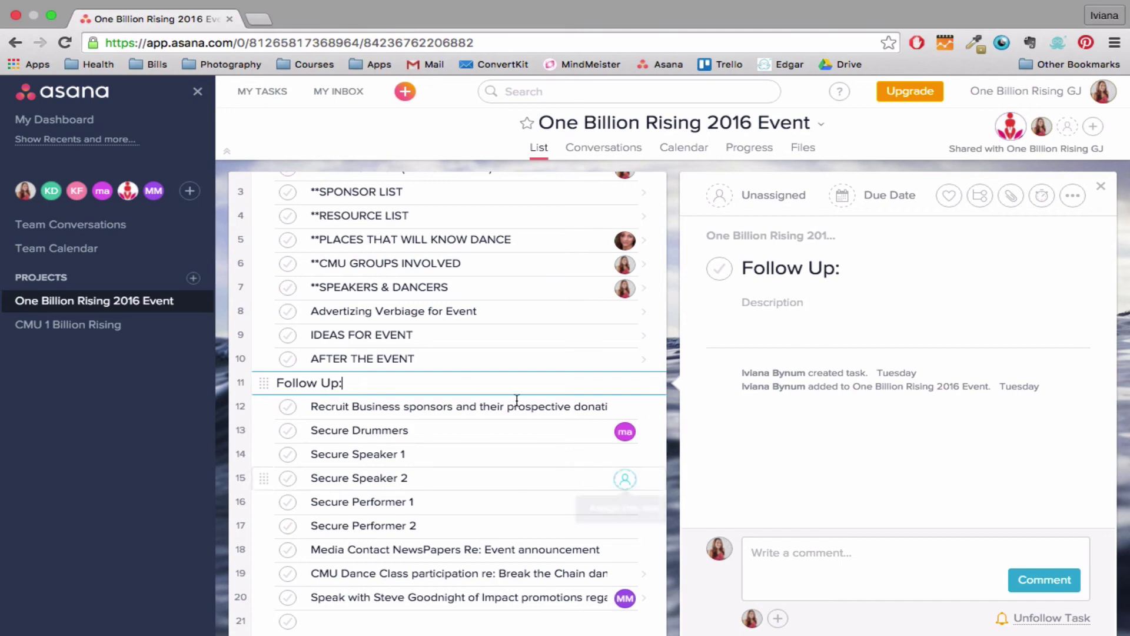
{"action": "left_click", "coordinate": [1099, 188]}
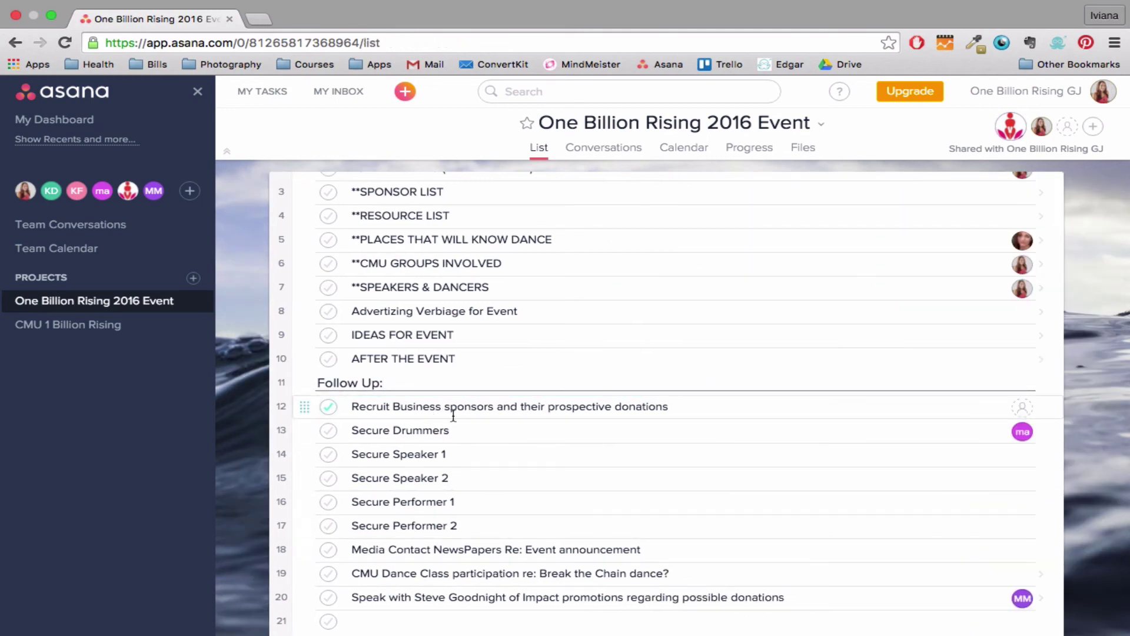
{"action": "scroll", "coordinate": [457, 496], "scroll_direction": "down", "scroll_amount": 5}
{"action": "scroll", "coordinate": [457, 497], "scroll_direction": "down", "scroll_amount": 6}
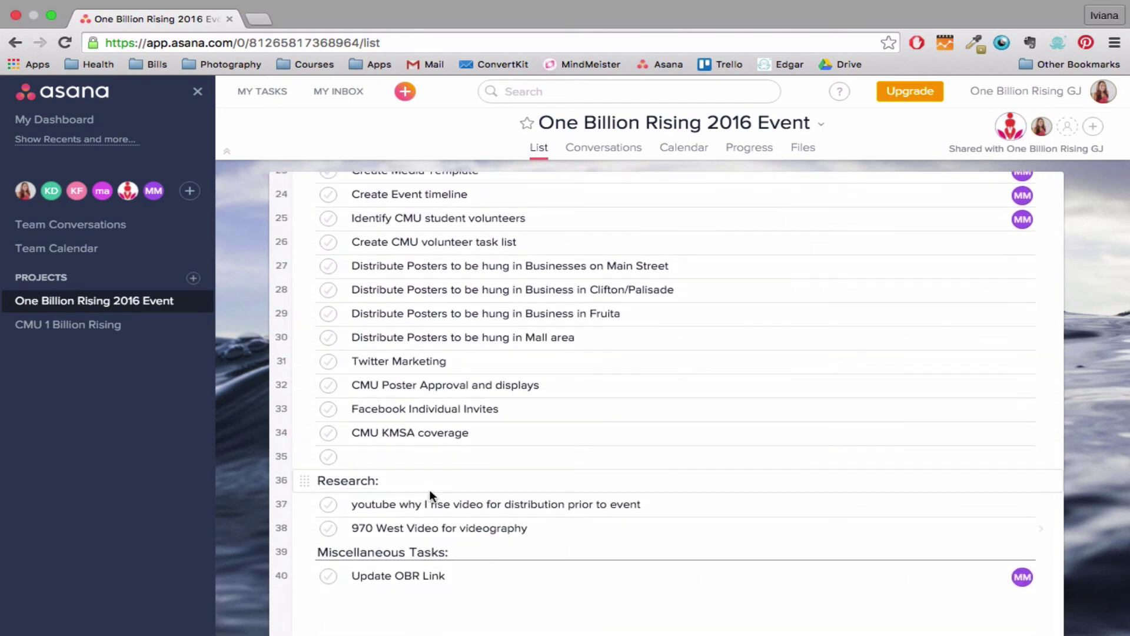
{"action": "scroll", "coordinate": [429, 492], "scroll_direction": "up", "scroll_amount": 5}
{"action": "scroll", "coordinate": [429, 495], "scroll_direction": "down", "scroll_amount": 5}
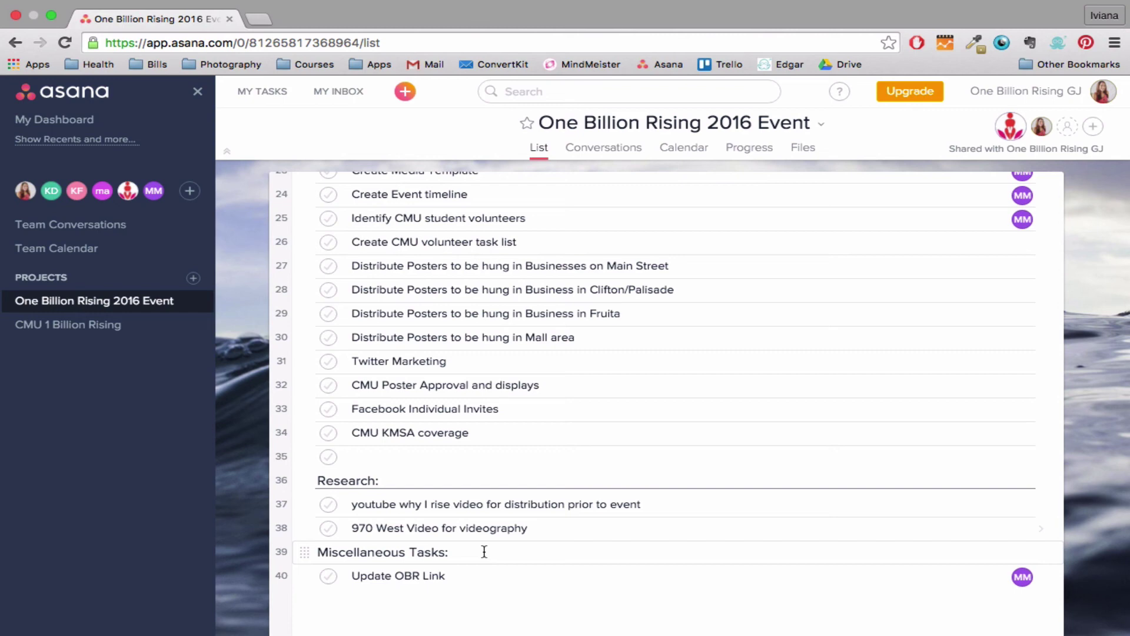
{"action": "scroll", "coordinate": [484, 550], "scroll_direction": "up", "scroll_amount": 11}
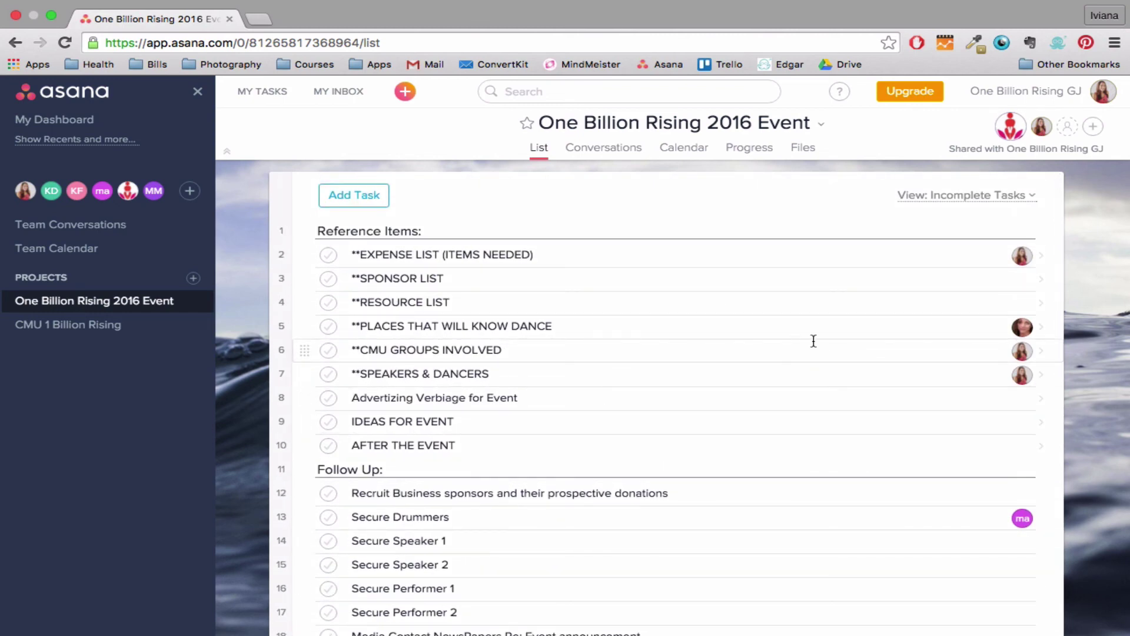
{"action": "left_click", "coordinate": [685, 354]}
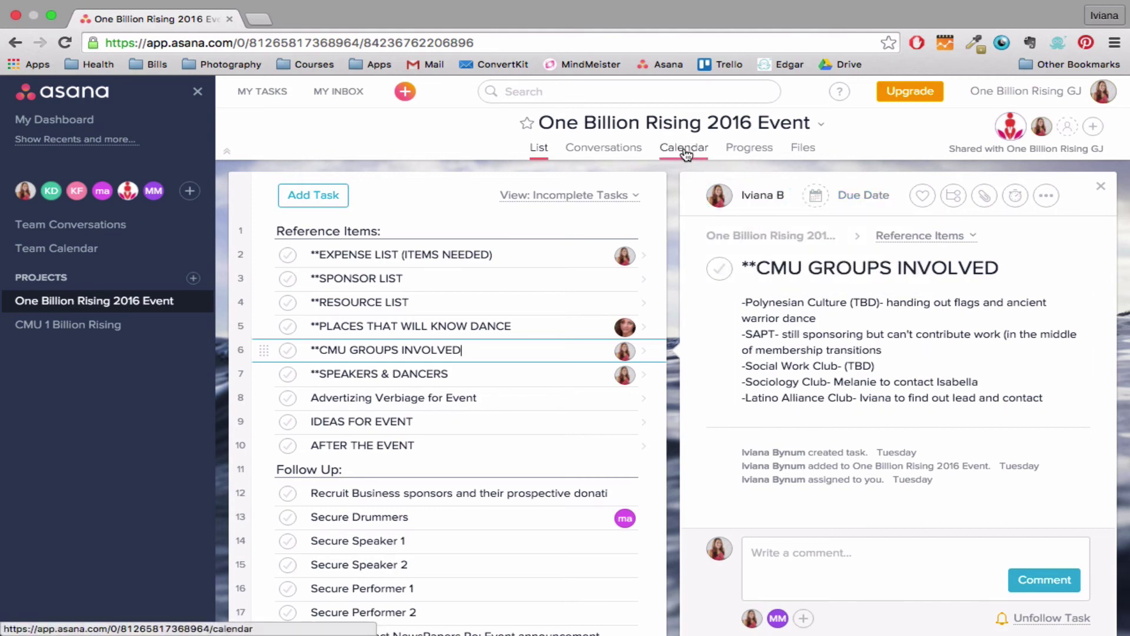
{"action": "left_click", "coordinate": [1097, 189]}
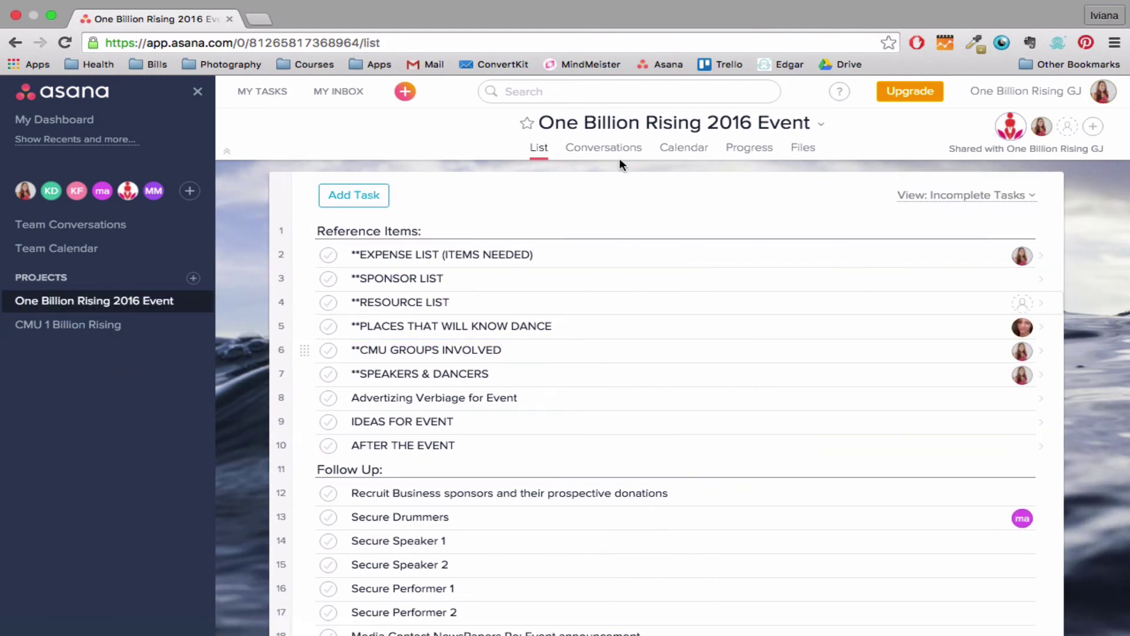
- Glance at the search suggestions, dismiss them, and scroll through the event task list
{"action": "left_click", "coordinate": [578, 92]}
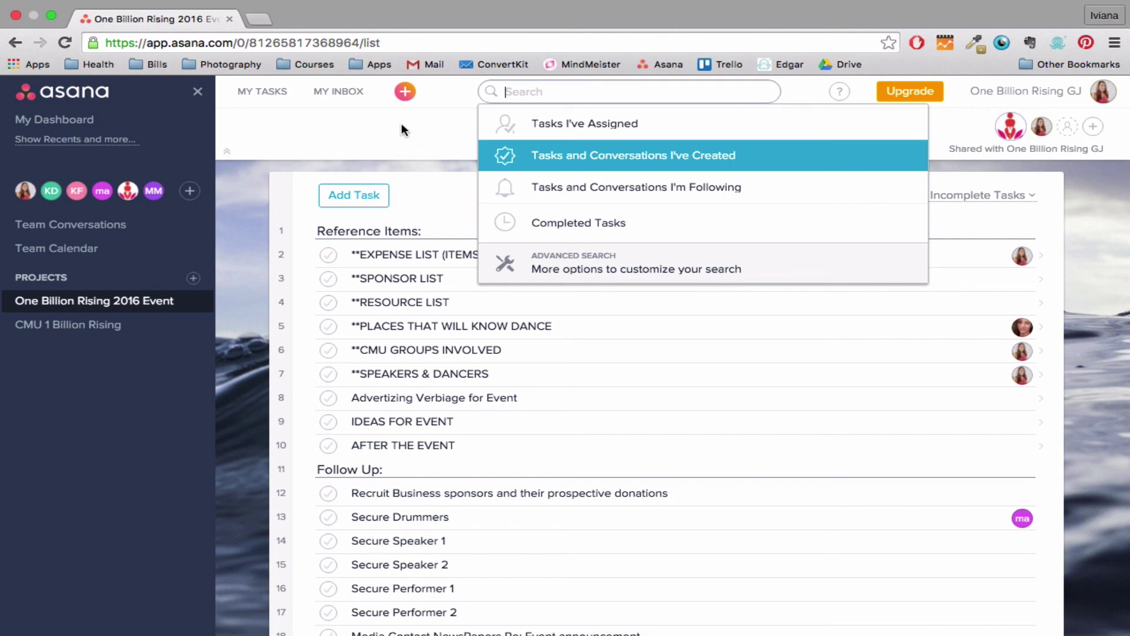
{"action": "left_click", "coordinate": [429, 126]}
{"action": "scroll", "coordinate": [613, 356], "scroll_direction": "down", "scroll_amount": 1}
{"action": "scroll", "coordinate": [613, 356], "scroll_direction": "up", "scroll_amount": 1}
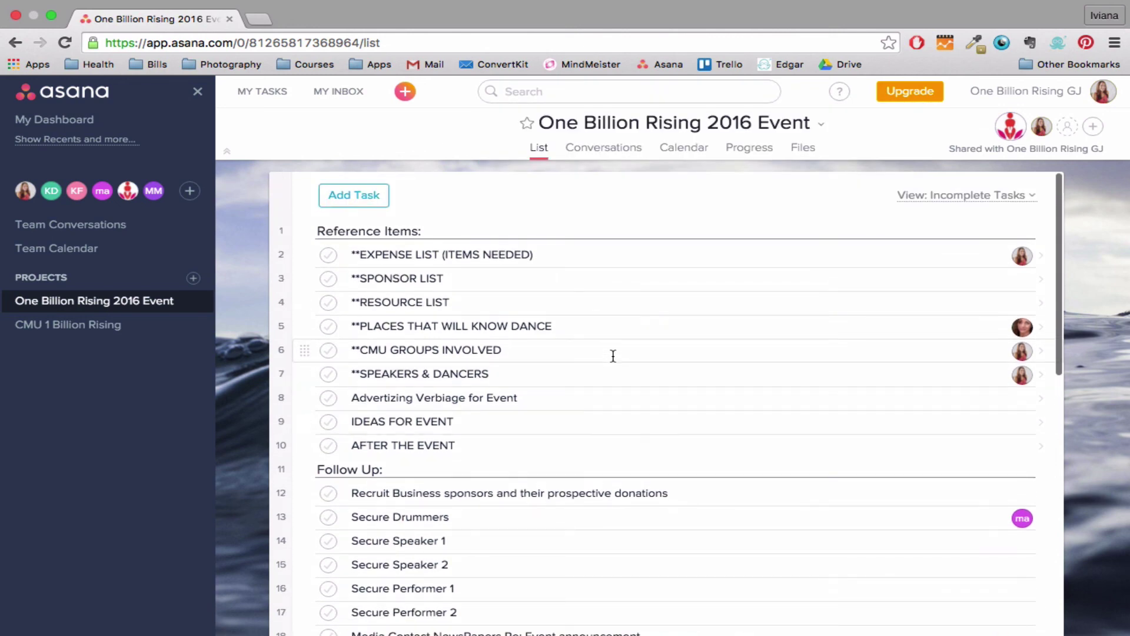
{"action": "scroll", "coordinate": [613, 356], "scroll_direction": "down", "scroll_amount": 2}
{"action": "scroll", "coordinate": [613, 356], "scroll_direction": "up", "scroll_amount": 2}
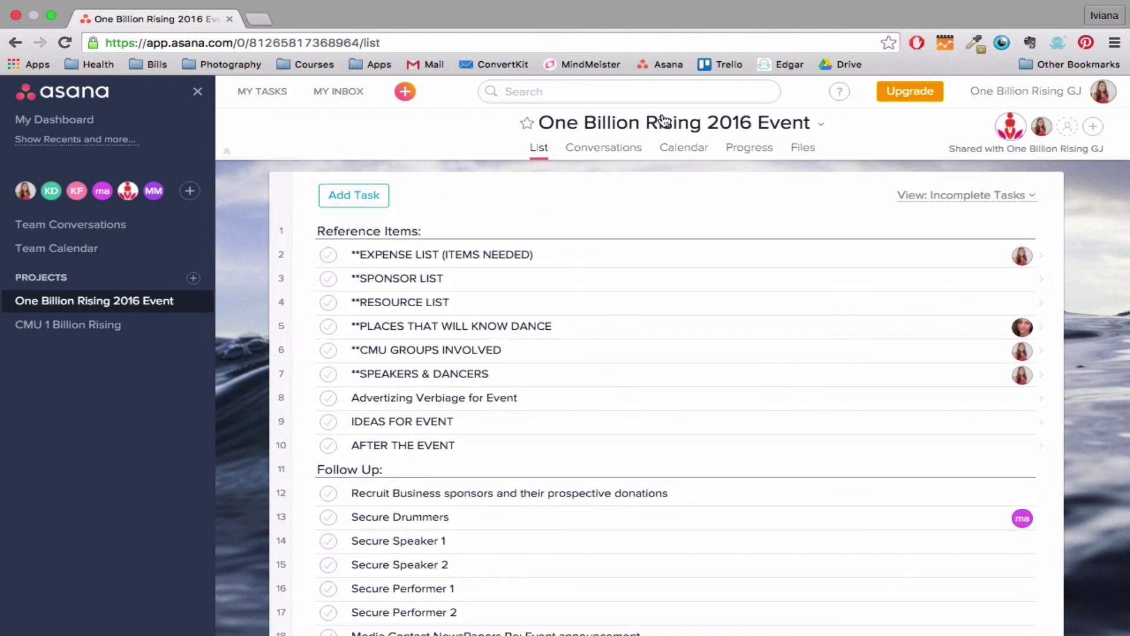
- Check the EXPENSE LIST (ITEMS NEEDED) task's details, then bring the search suggestions back up
{"action": "left_click", "coordinate": [854, 250]}
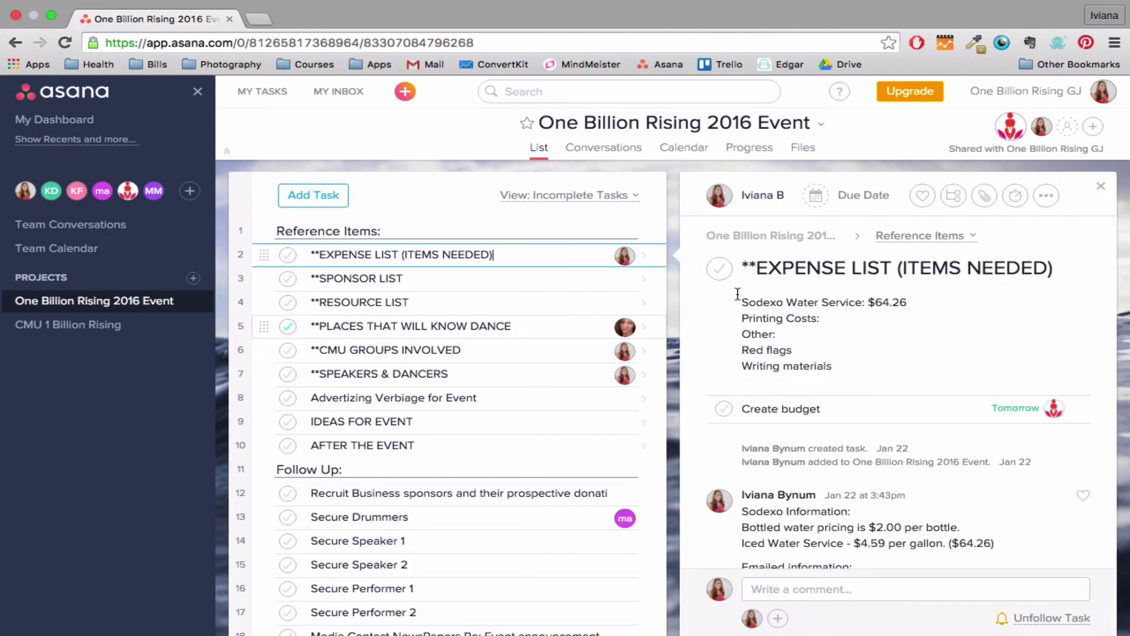
{"action": "left_click", "coordinate": [1101, 186]}
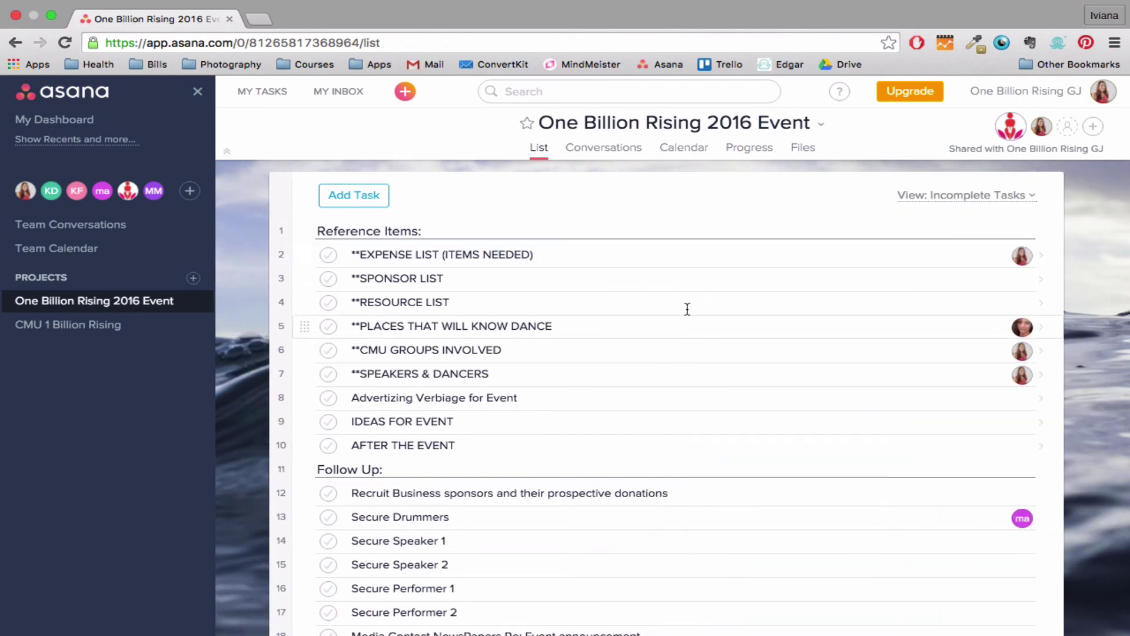
{"action": "left_click", "coordinate": [633, 92]}
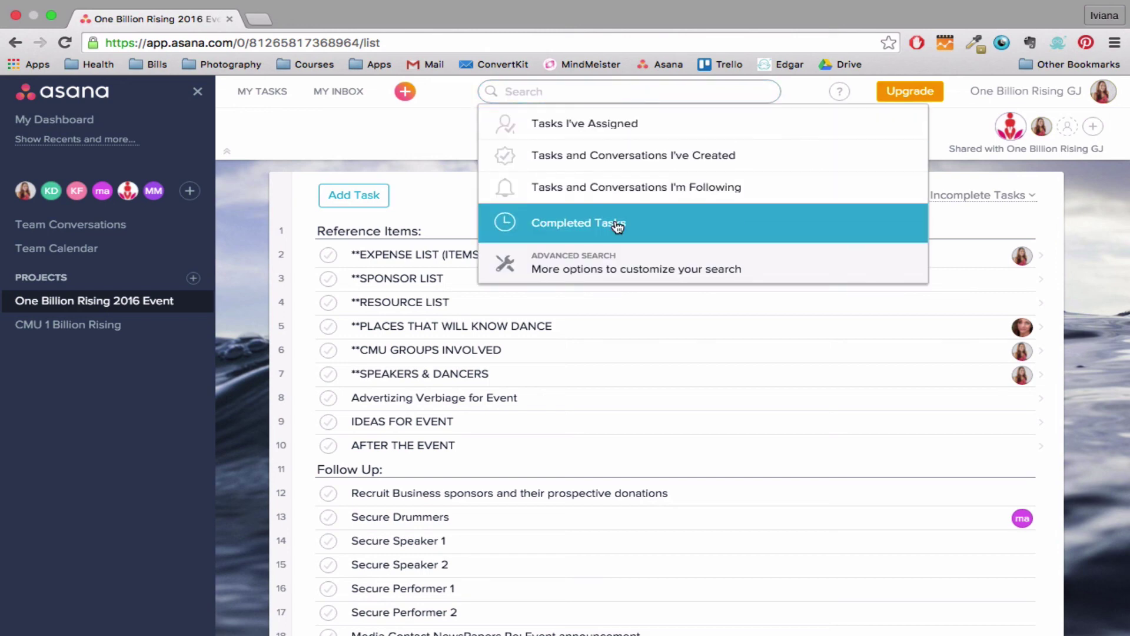
- Search for all completed tasks, view the 14 results as a list, and check print/export options
{"action": "left_click", "coordinate": [618, 227]}
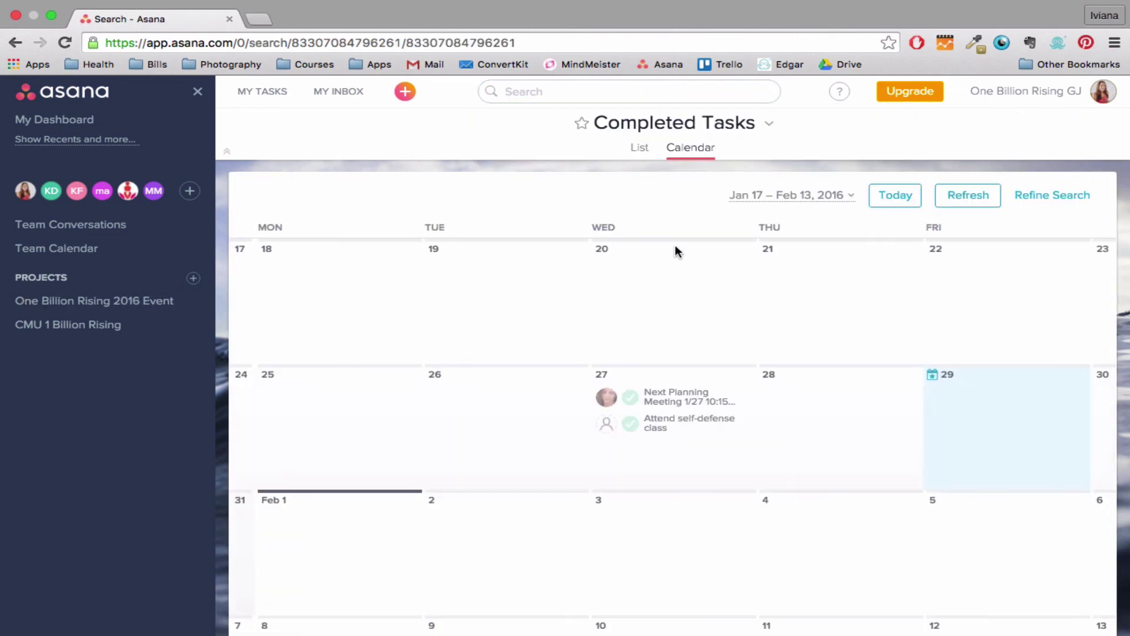
{"action": "left_click", "coordinate": [638, 154]}
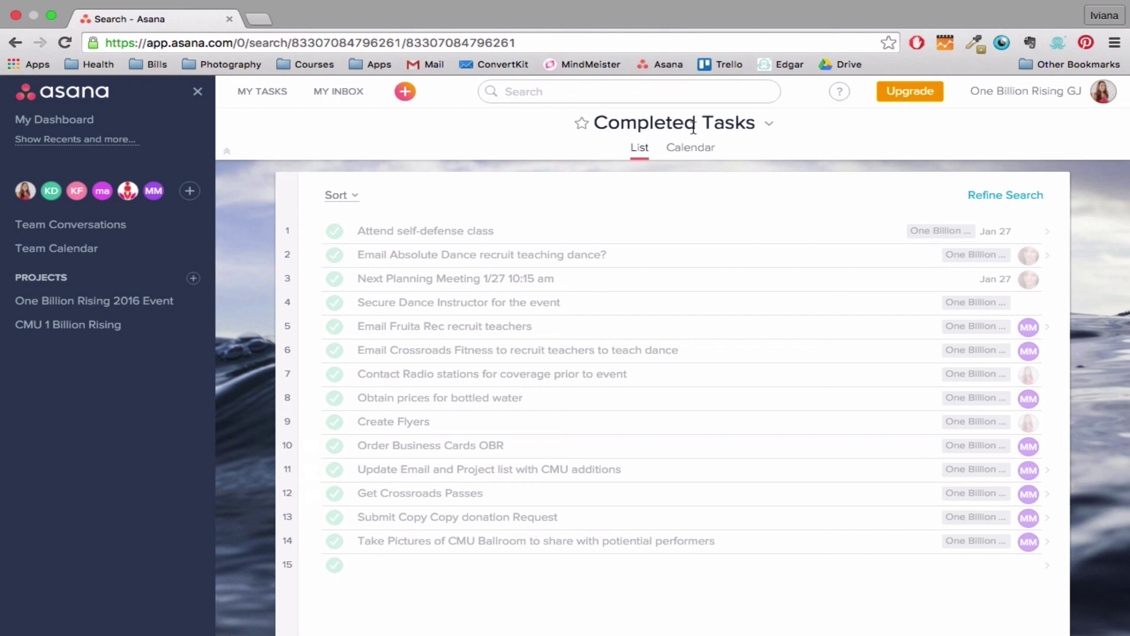
{"action": "left_click", "coordinate": [770, 124]}
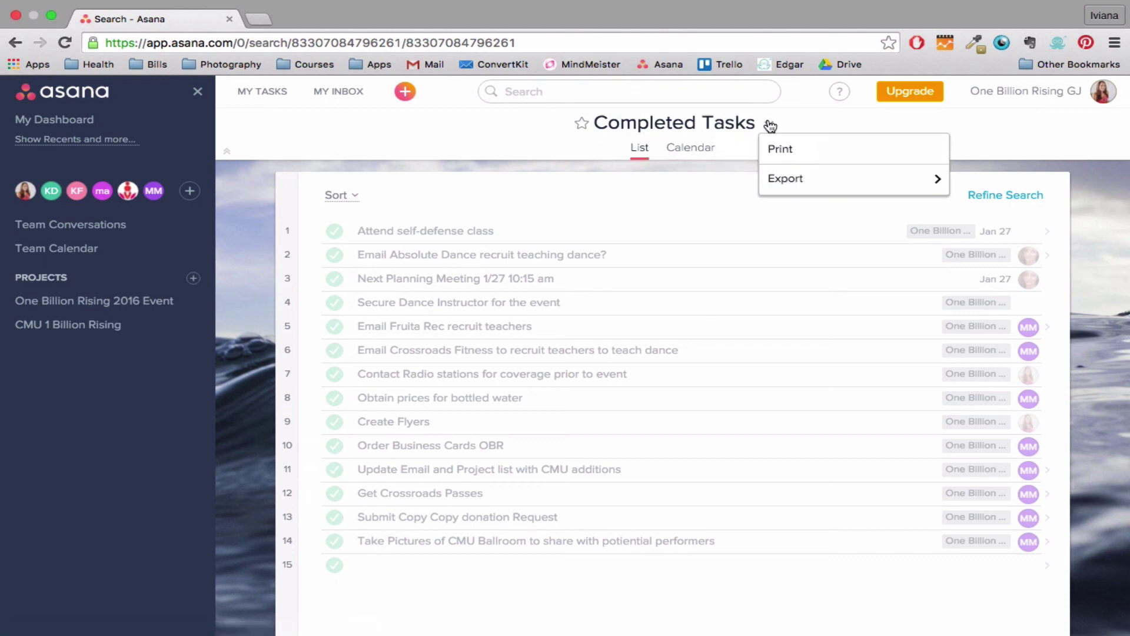
{"action": "left_click", "coordinate": [523, 127]}
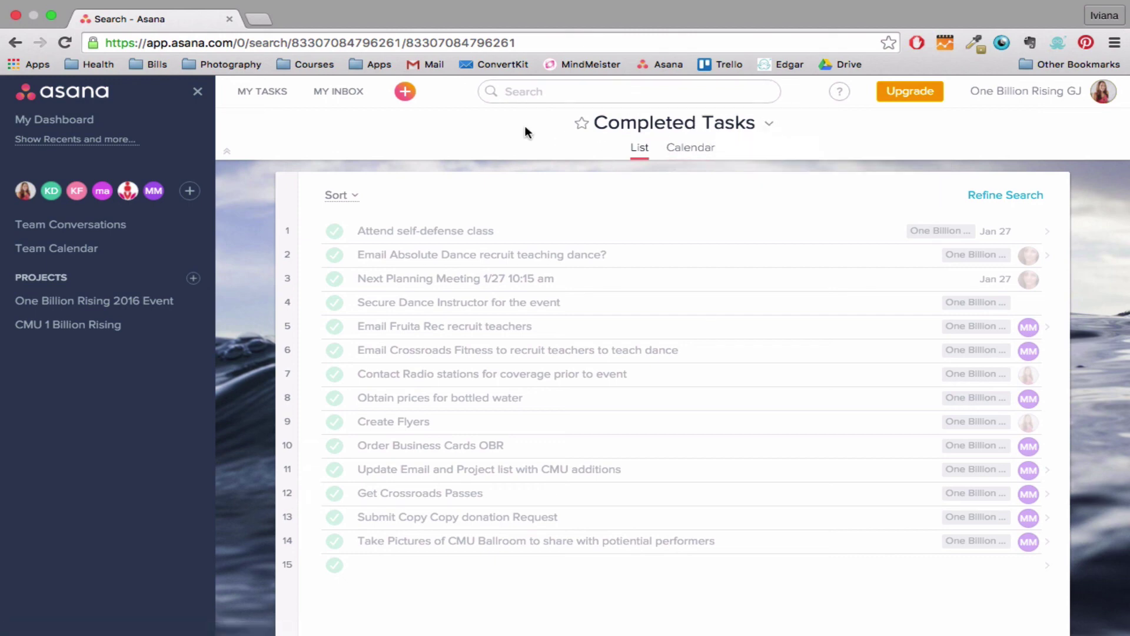
{"action": "left_click", "coordinate": [75, 311]}
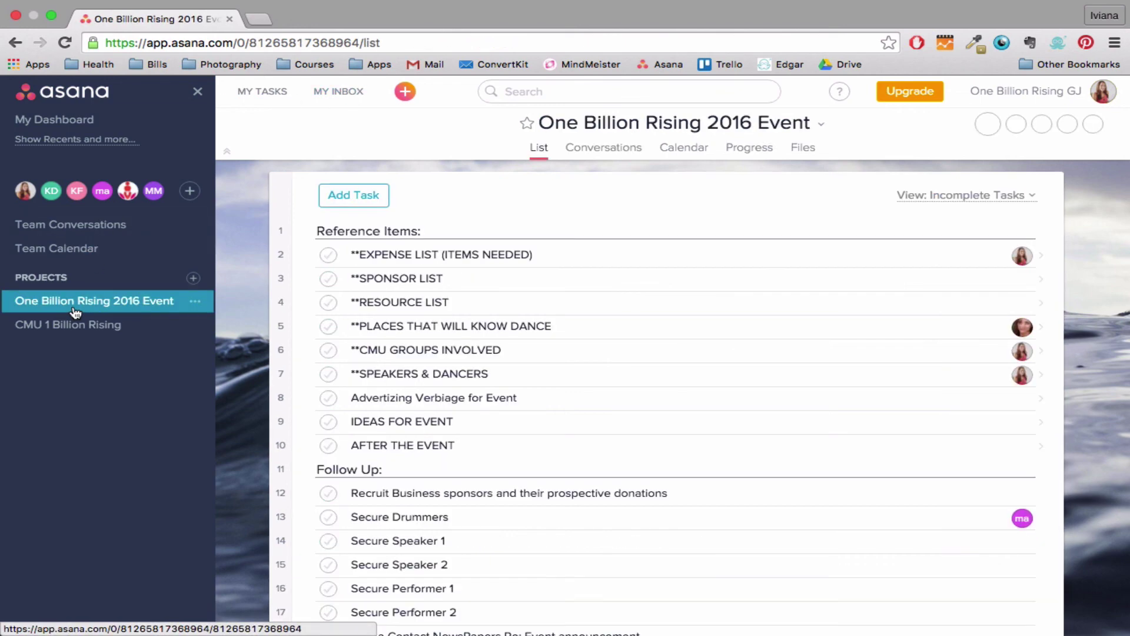
{"action": "scroll", "coordinate": [663, 459], "scroll_direction": "down", "scroll_amount": 3}
{"action": "scroll", "coordinate": [664, 460], "scroll_direction": "up", "scroll_amount": 3}
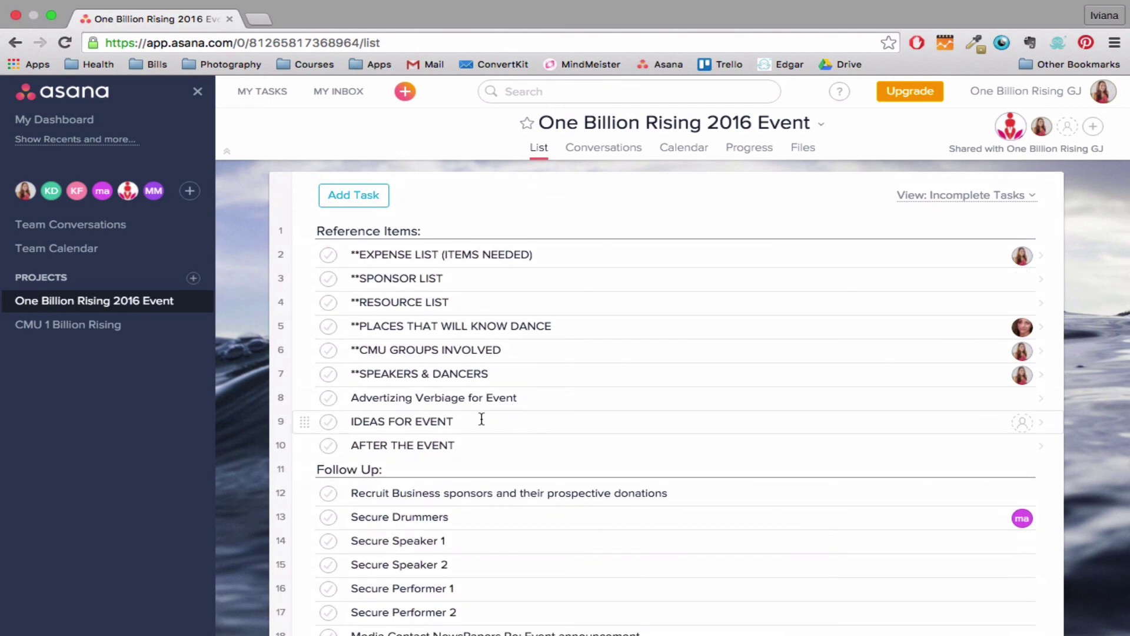
{"action": "scroll", "coordinate": [646, 405], "scroll_direction": "down", "scroll_amount": 5}
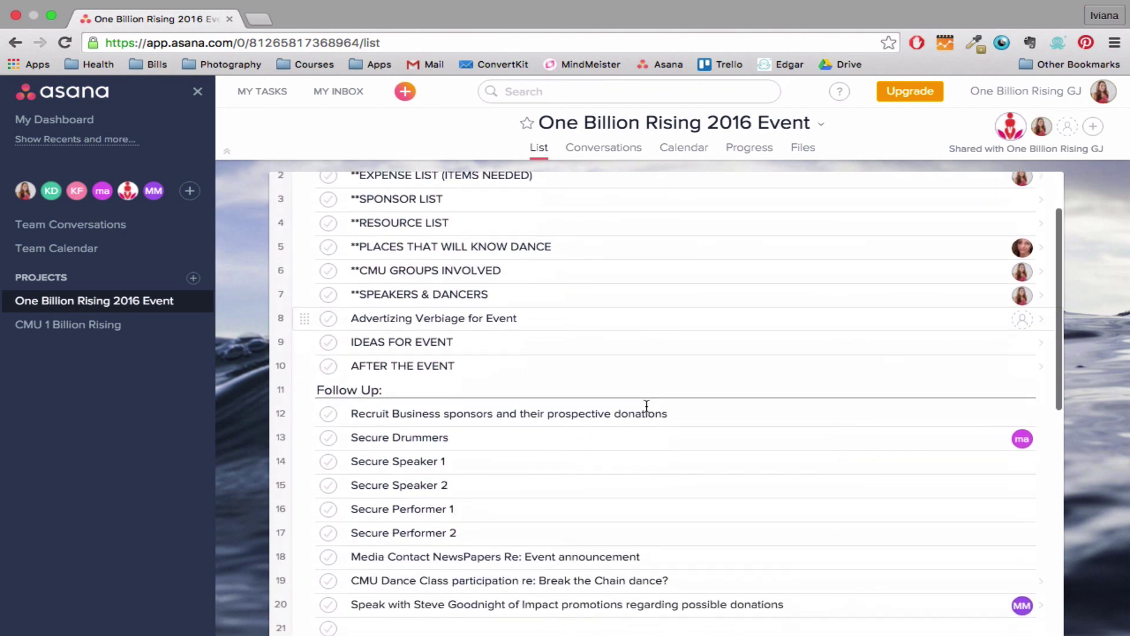
{"action": "scroll", "coordinate": [647, 406], "scroll_direction": "down", "scroll_amount": 3}
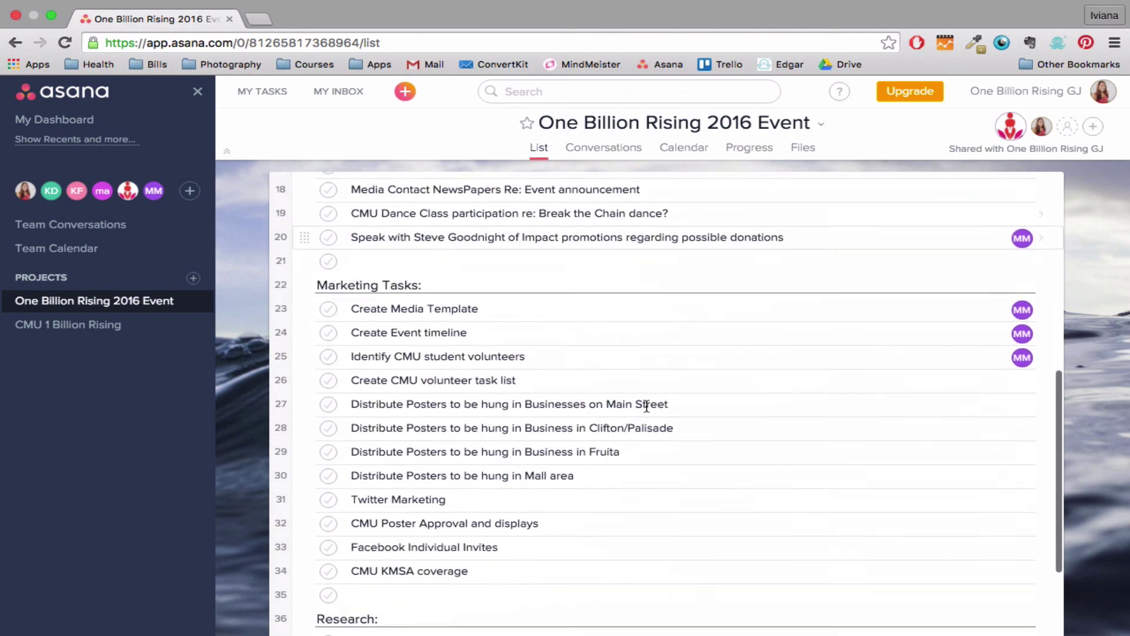
{"action": "scroll", "coordinate": [647, 407], "scroll_direction": "up", "scroll_amount": 4}
{"action": "scroll", "coordinate": [646, 405], "scroll_direction": "up", "scroll_amount": 3}
{"action": "scroll", "coordinate": [646, 403], "scroll_direction": "down", "scroll_amount": 5}
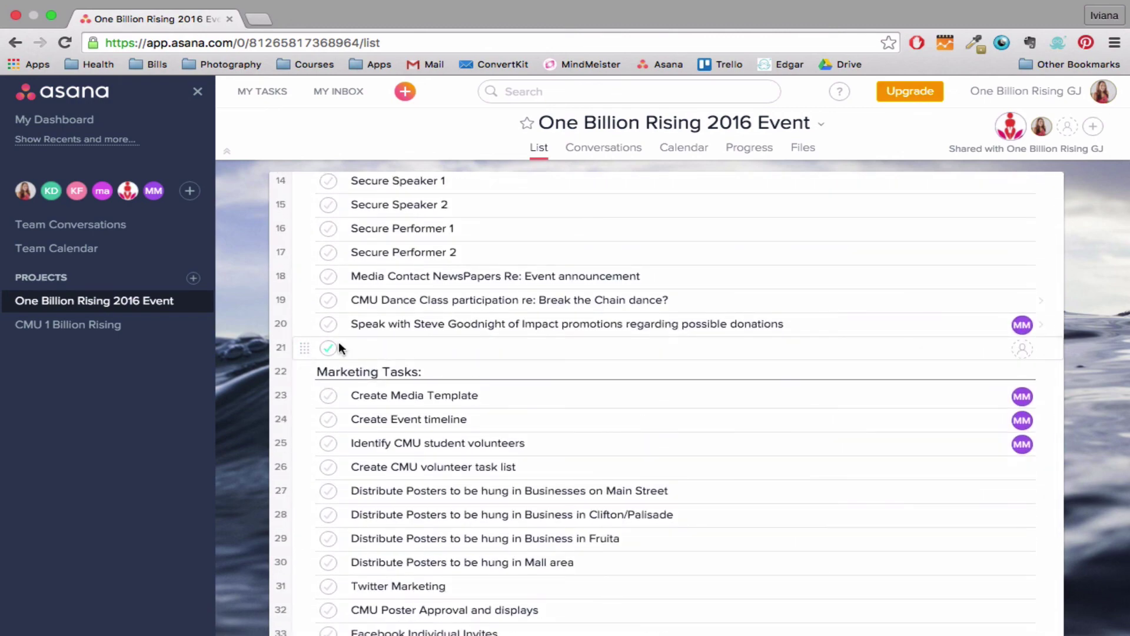
- Add 'test task' at the end of Follow Up, then delete it and the extra blank row
{"action": "left_click", "coordinate": [383, 349]}
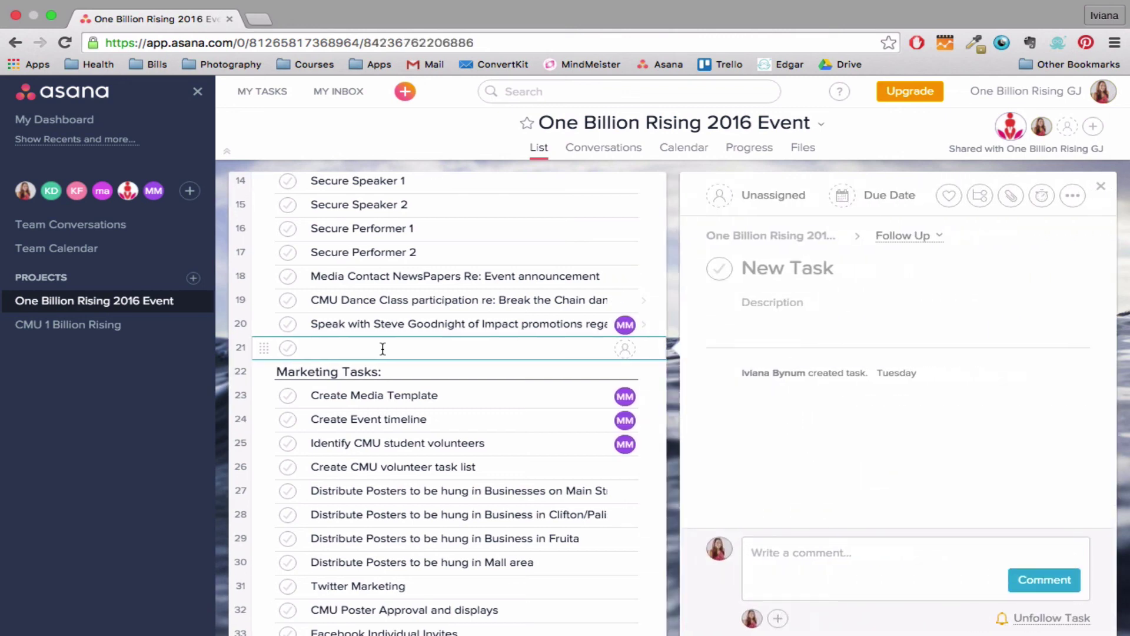
{"action": "type", "text": "test ta"}
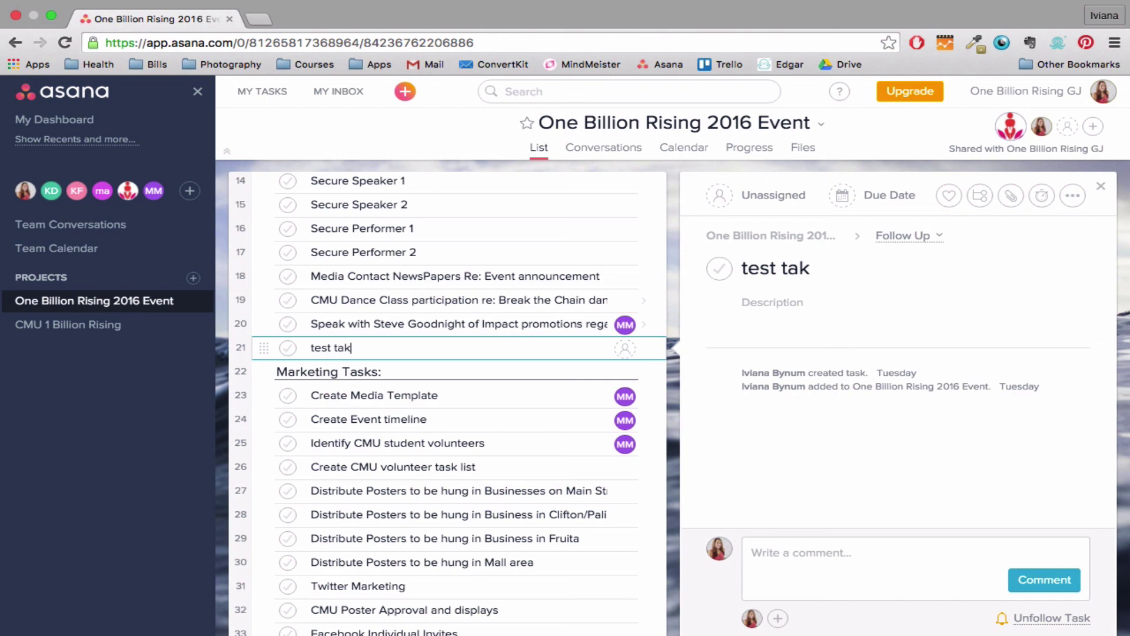
{"action": "type", "text": "sk"}
{"action": "key", "text": "Return"}
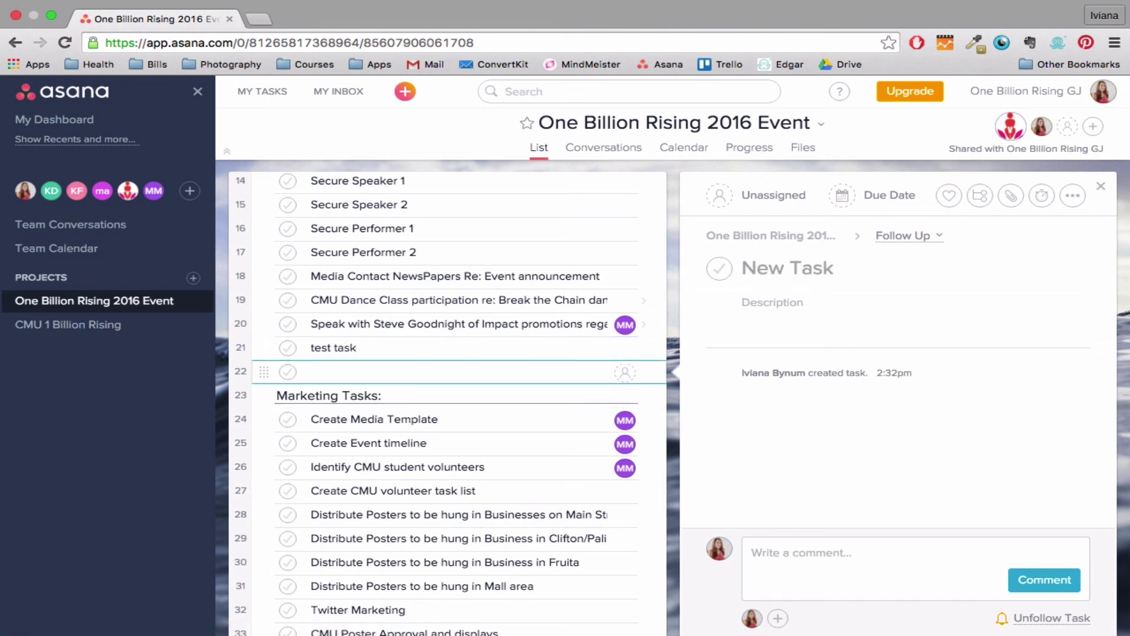
{"action": "key", "text": "BackSpace"}
{"action": "key", "text": "BackSpace"}
{"action": "key", "text": "BackSpace"}
{"action": "key", "text": "BackSpace"}
{"action": "key", "text": "BackSpace"}
{"action": "key", "text": "BackSpace"}
{"action": "key", "text": "BackSpace"}
{"action": "key", "text": "BackSpace"}
{"action": "key", "text": "BackSpace"}
{"action": "key", "text": "BackSpace"}
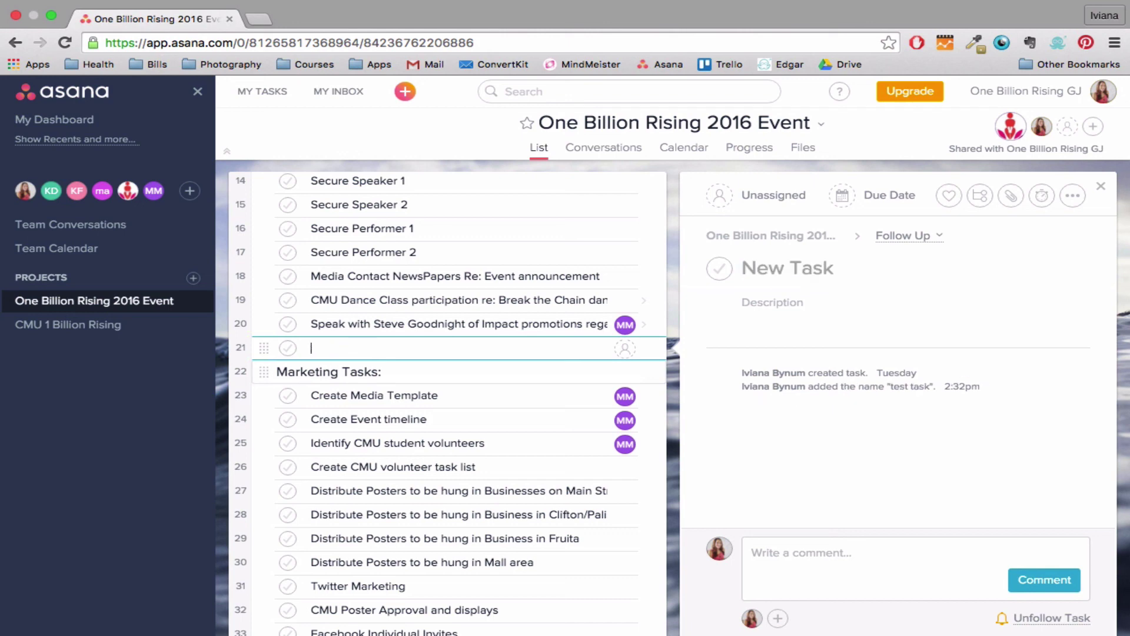
{"action": "key", "text": "BackSpace"}
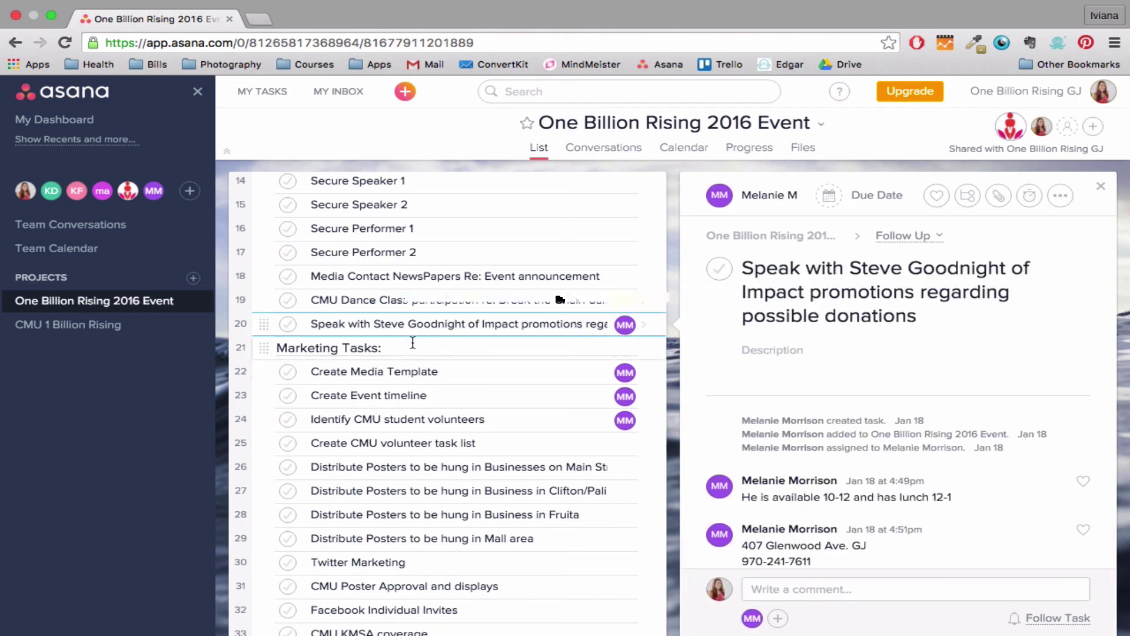
- Close the Impact promotions task's details and scroll through the full event task list
{"action": "left_click", "coordinate": [1102, 189]}
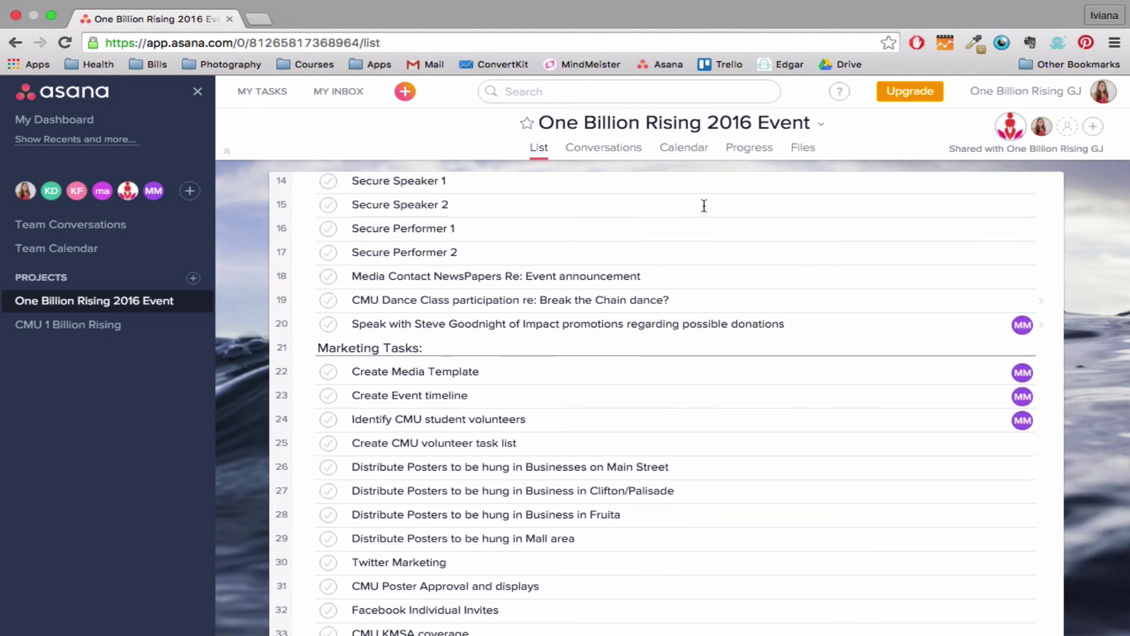
{"action": "scroll", "coordinate": [494, 539], "scroll_direction": "down", "scroll_amount": 2}
{"action": "scroll", "coordinate": [493, 530], "scroll_direction": "up", "scroll_amount": 4}
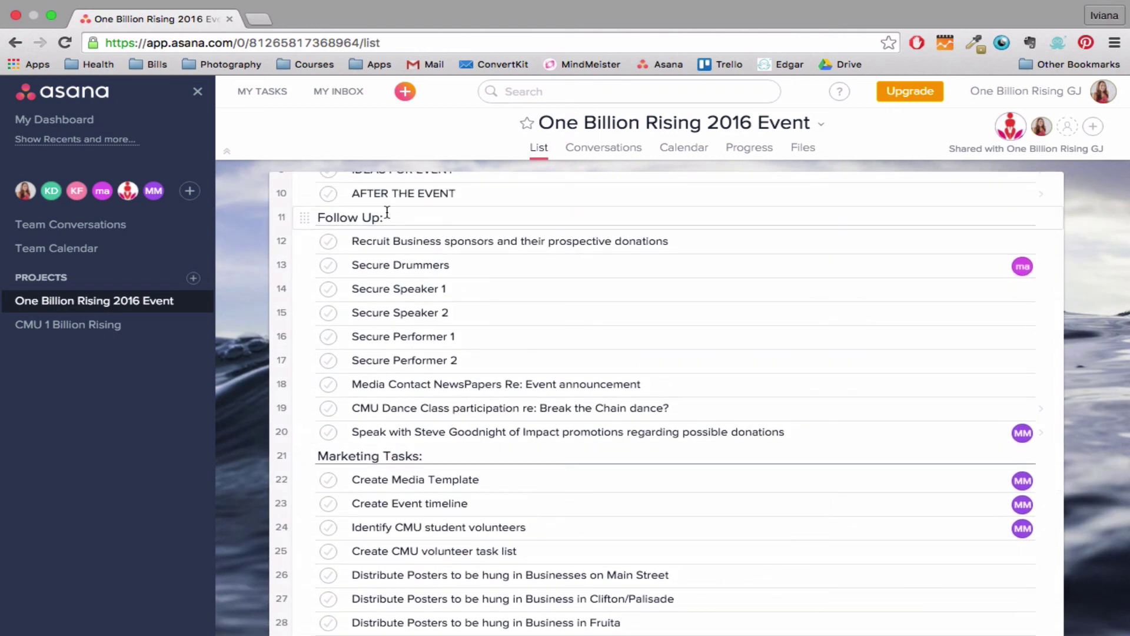
{"action": "scroll", "coordinate": [401, 515], "scroll_direction": "down", "scroll_amount": 2}
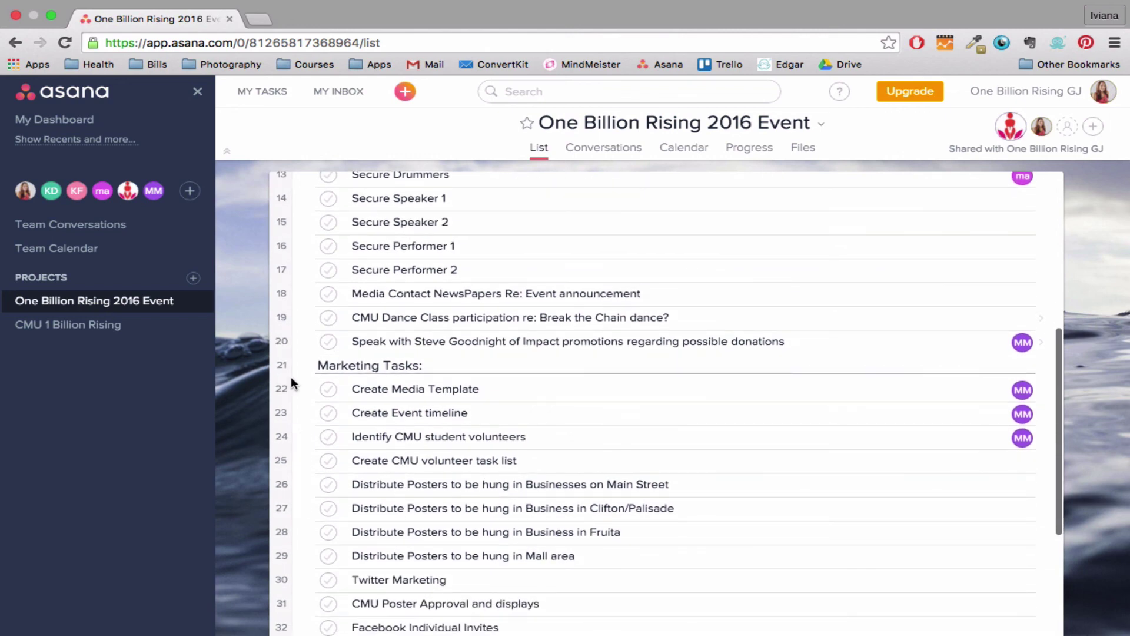
{"action": "scroll", "coordinate": [454, 592], "scroll_direction": "down", "scroll_amount": 4}
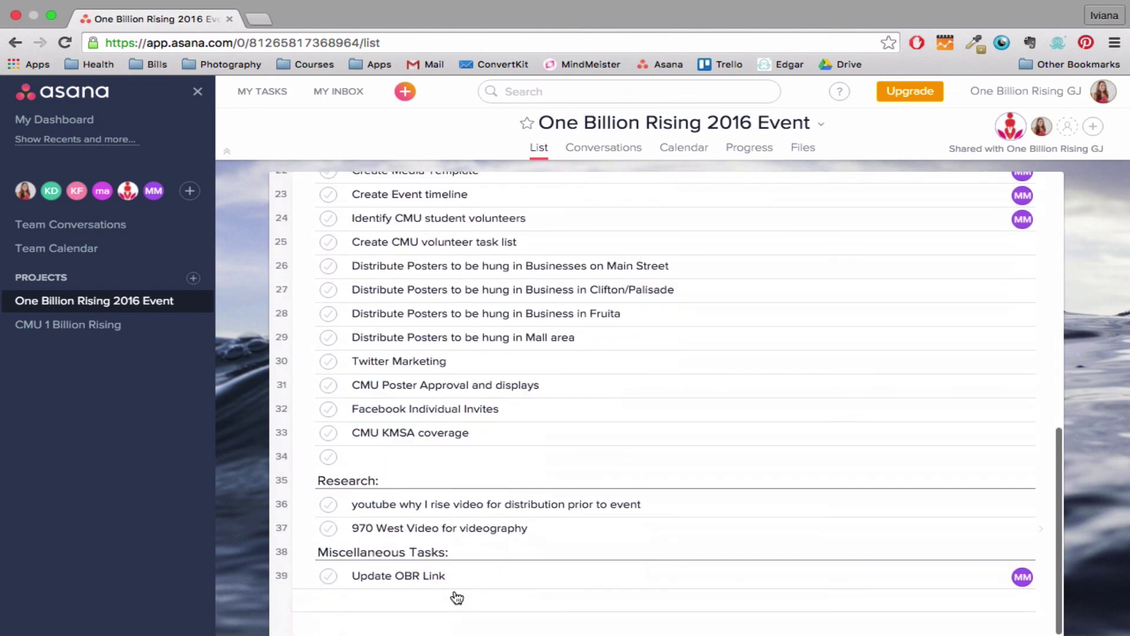
{"action": "scroll", "coordinate": [530, 386], "scroll_direction": "up", "scroll_amount": 10}
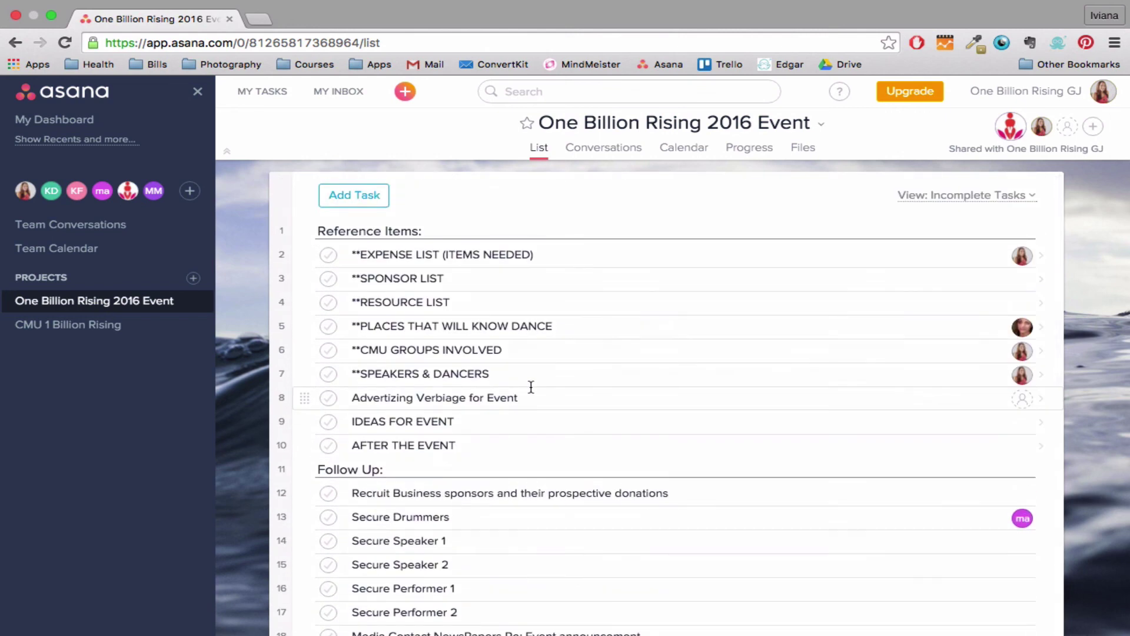